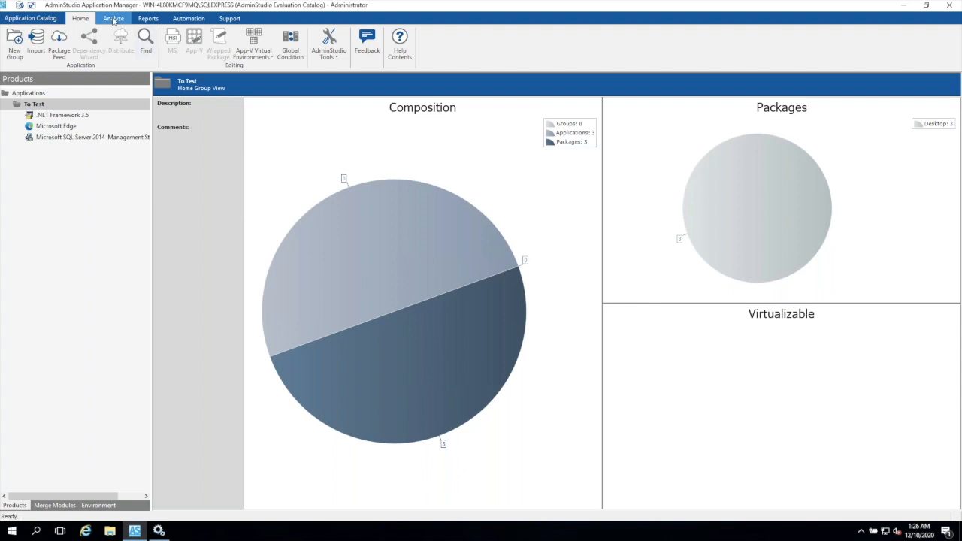
pyautogui.rightClick(33, 105)
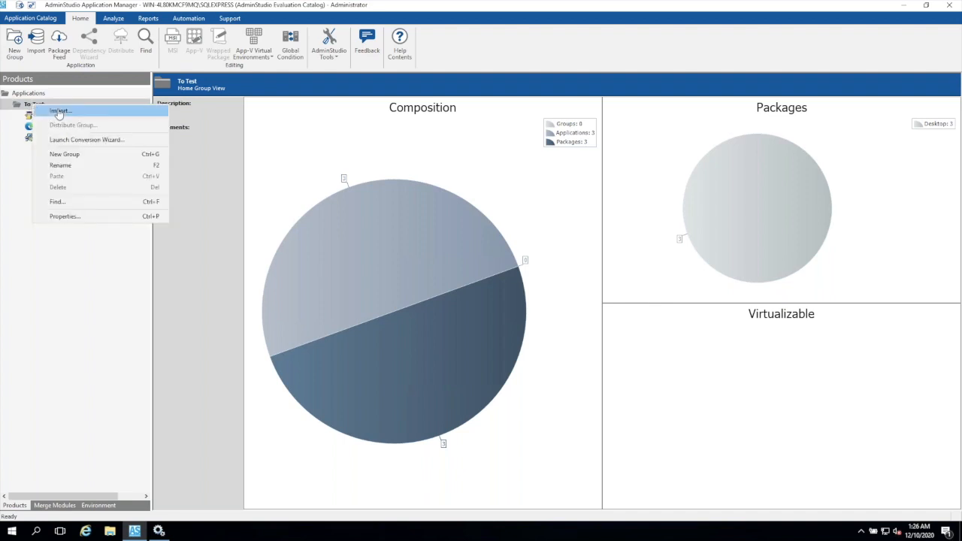
pyautogui.click(59, 112)
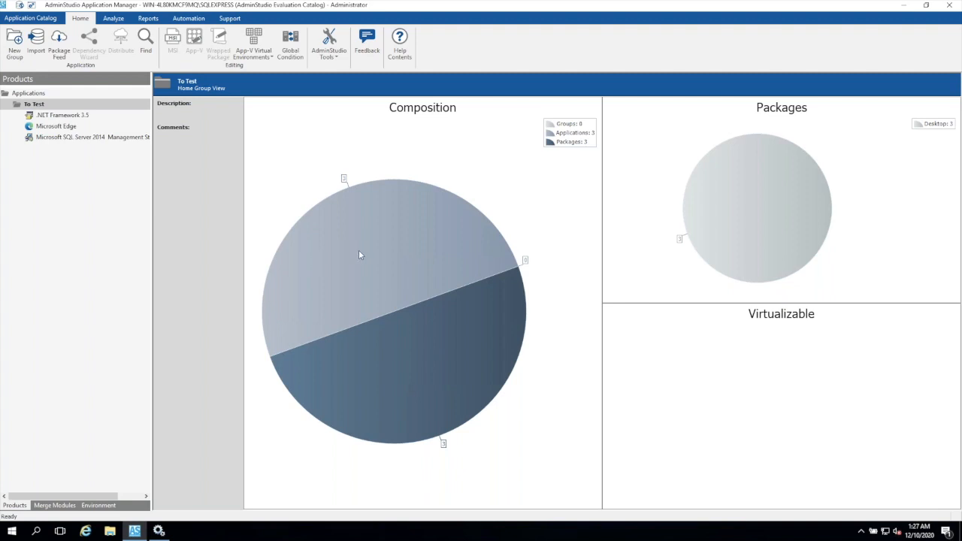
pyautogui.click(113, 19)
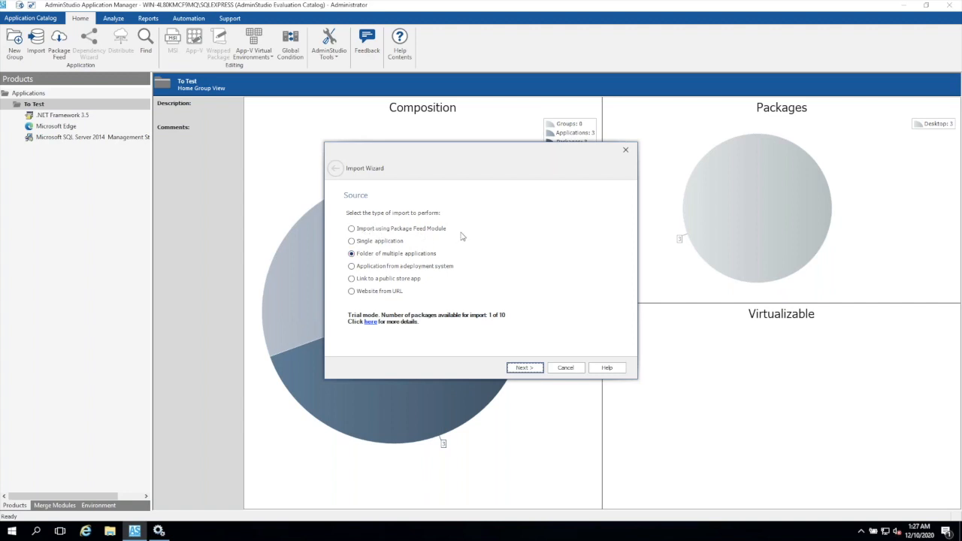
pyautogui.click(525, 368)
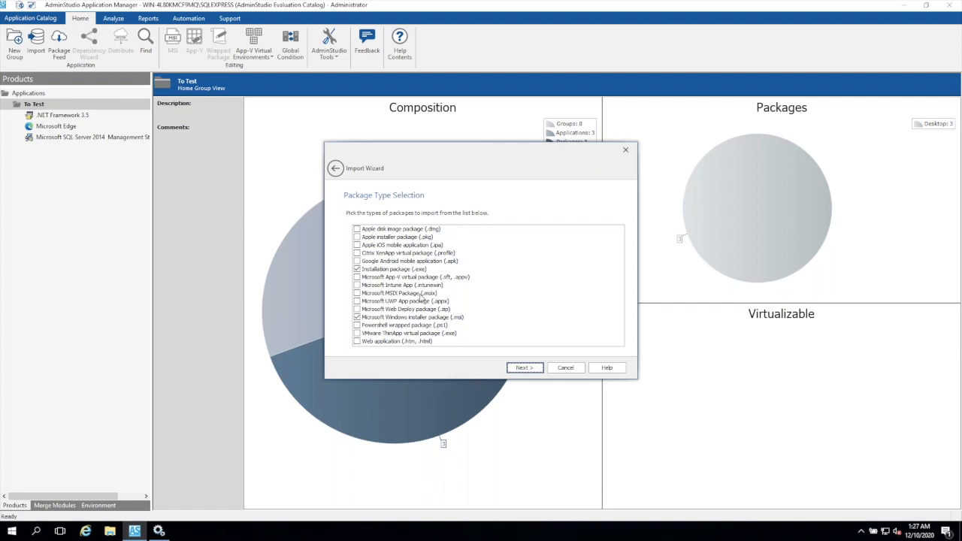
pyautogui.click(565, 368)
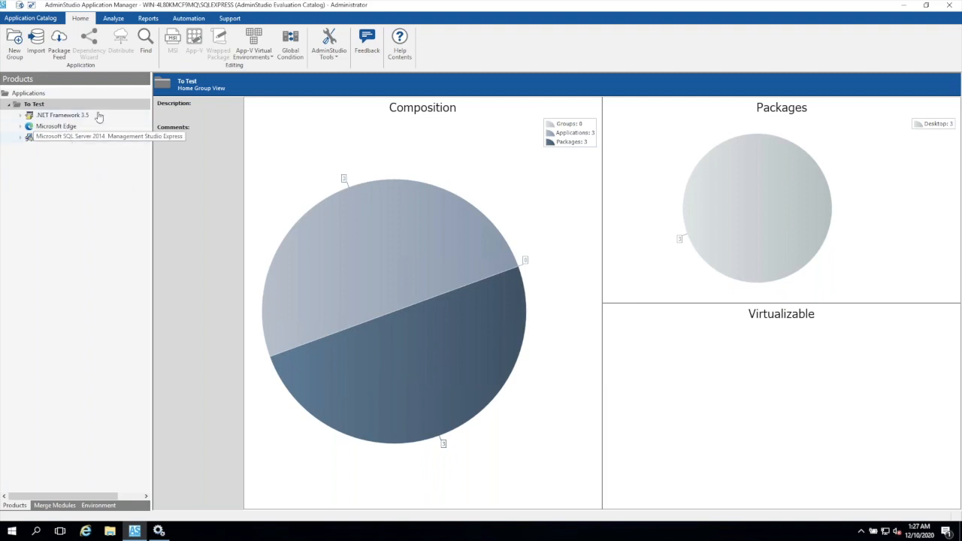
# - Examine the To Test group's analysis charts for Windows compatibility, application virtualization, dependencies and MSIX conversion
pyautogui.click(113, 19)
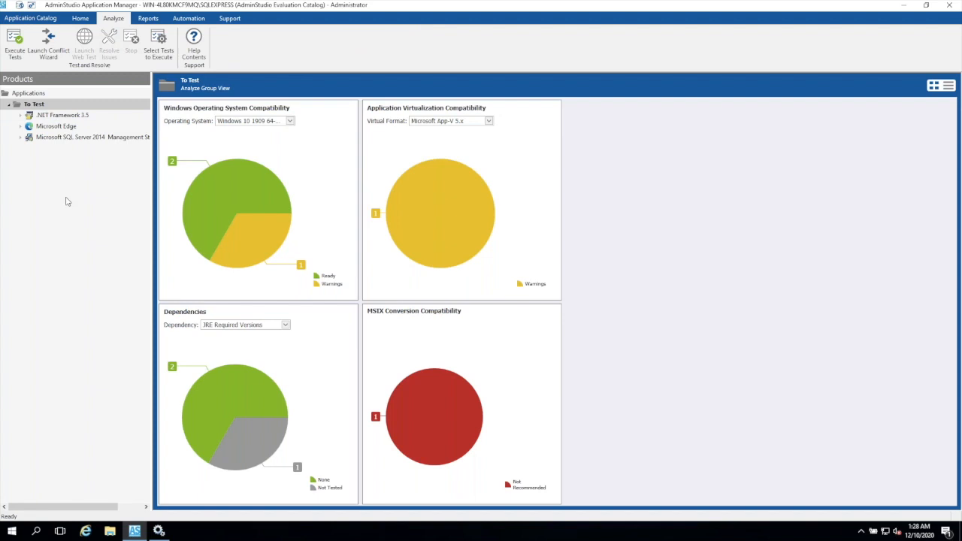
pyautogui.click(35, 104)
pyautogui.moveTo(457, 430)
pyautogui.moveTo(219, 179)
pyautogui.moveTo(254, 244)
pyautogui.moveTo(265, 194)
pyautogui.moveTo(406, 257)
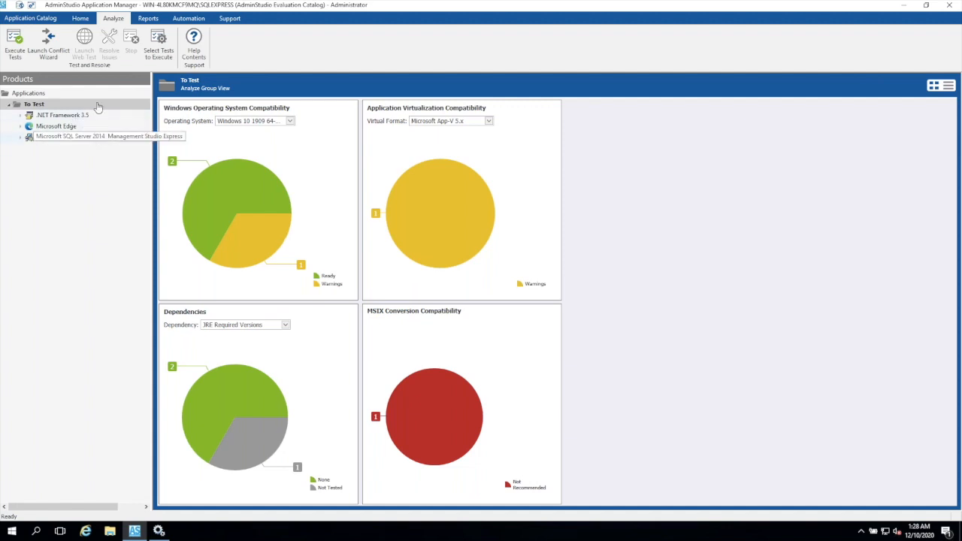
# - Exclude the Apple best practices tests and the Apple and Google operating system compatibility tests from the tests to execute
pyautogui.click(159, 39)
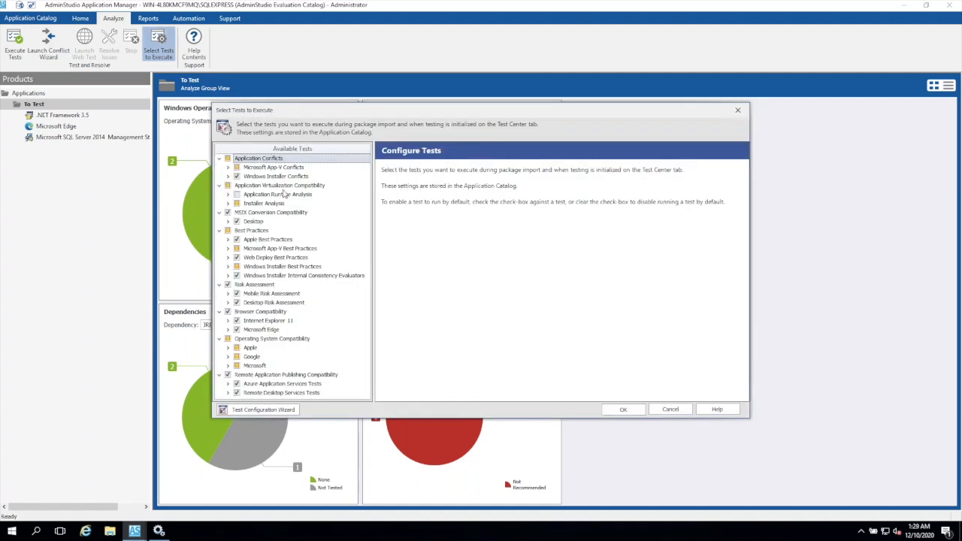
pyautogui.click(228, 167)
pyautogui.click(228, 167)
pyautogui.click(237, 348)
pyautogui.click(238, 357)
pyautogui.click(238, 348)
pyautogui.click(624, 411)
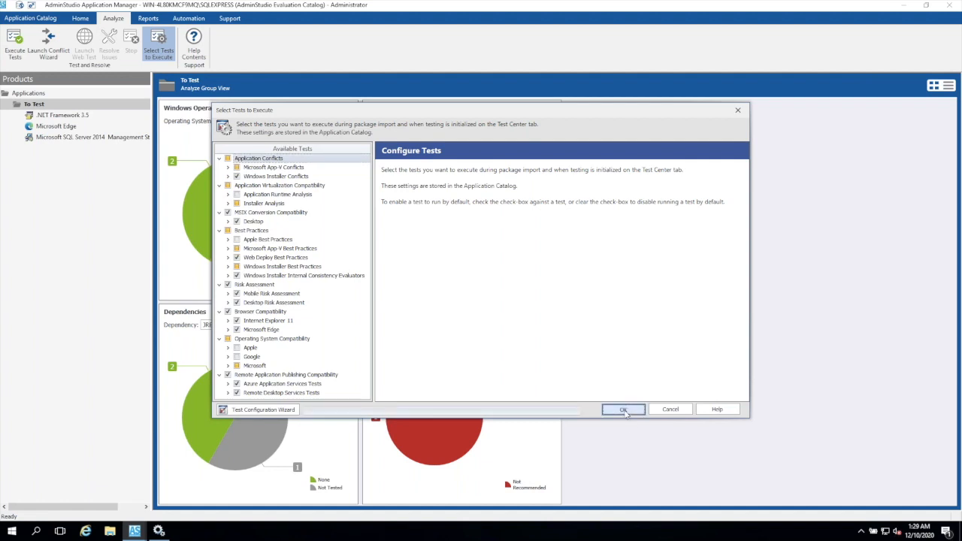
# - Execute the selected tests on the To Test group and stop the run before all packages are tested
pyautogui.click(14, 45)
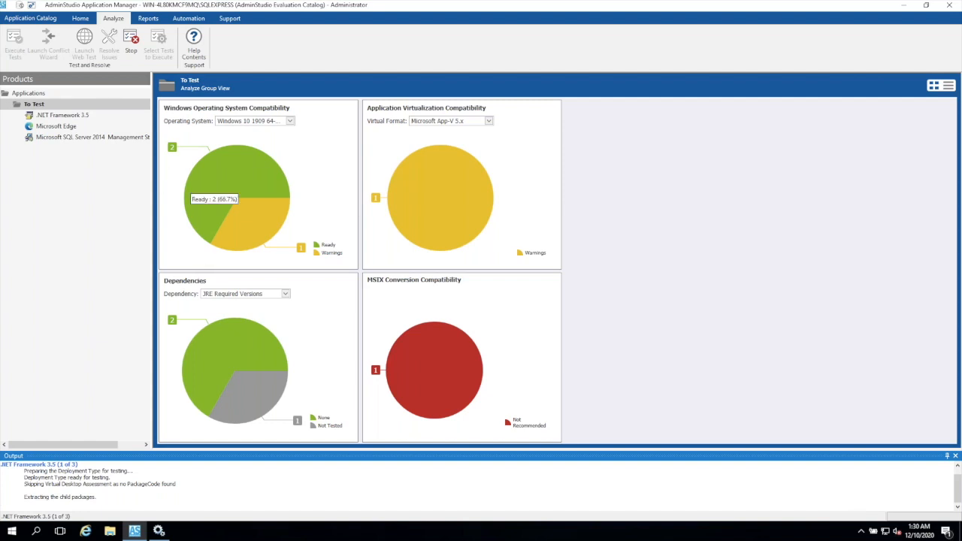
pyautogui.moveTo(218, 333)
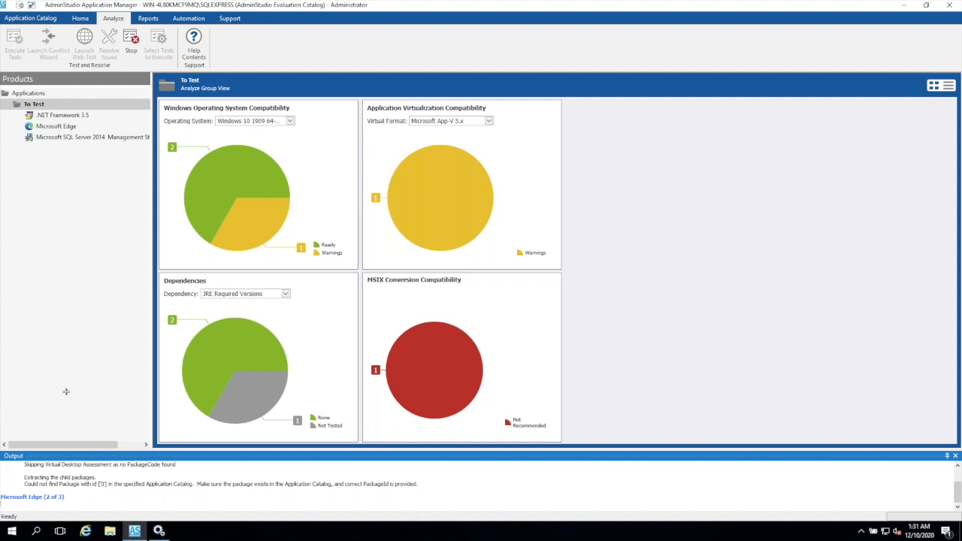
pyautogui.click(133, 43)
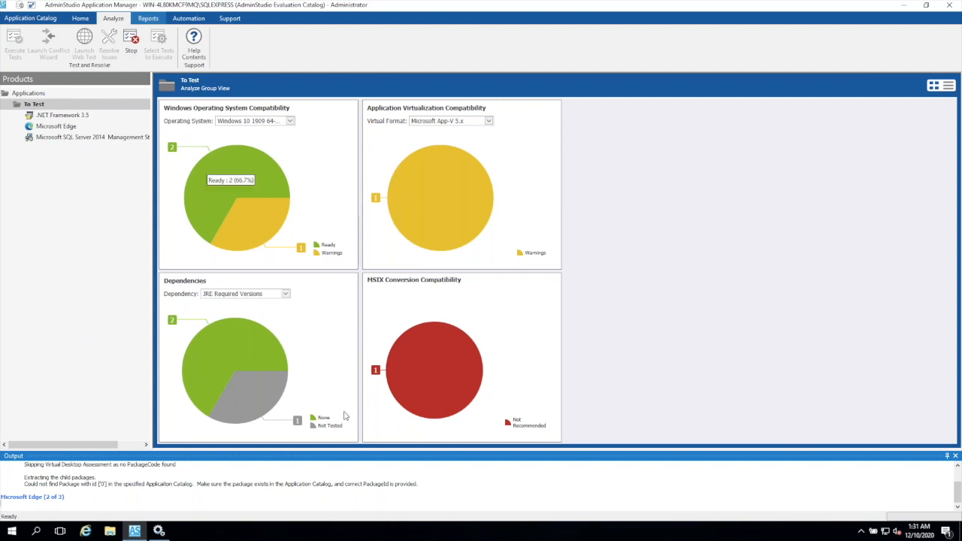
pyautogui.moveTo(204, 189)
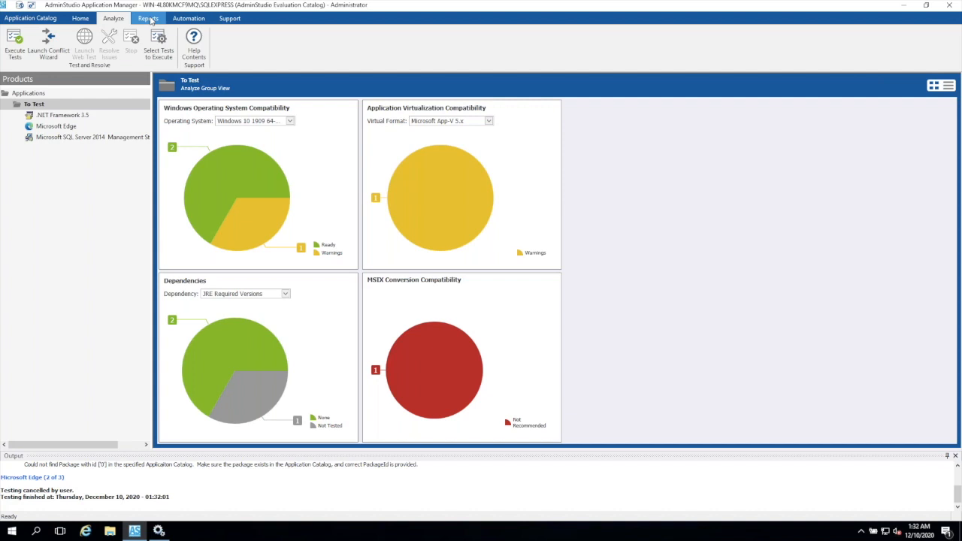
# - Open the catalog reports and look over the report types for desktop OS, MSIX, mobile, browser and virtualization compatibility
pyautogui.click(148, 19)
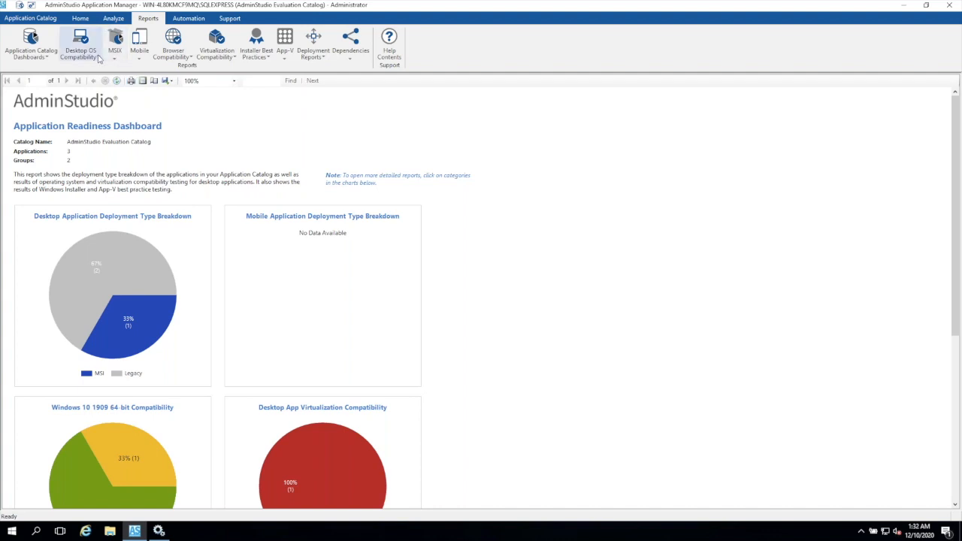
pyautogui.click(99, 59)
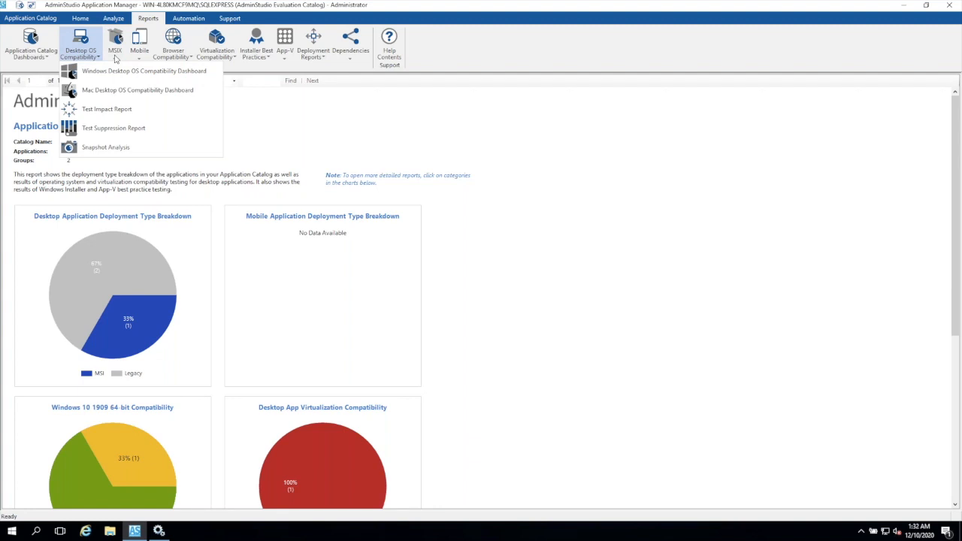
pyautogui.click(115, 58)
pyautogui.click(115, 59)
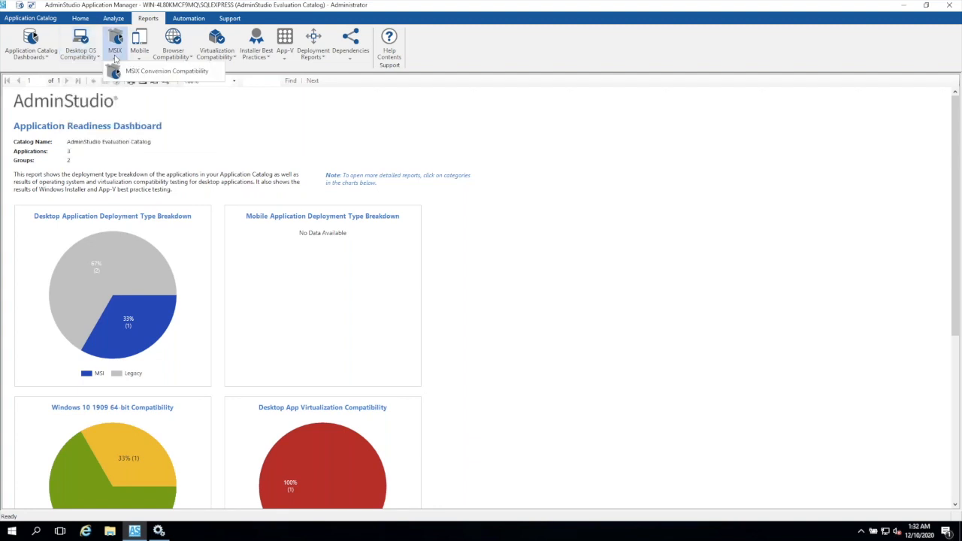
pyautogui.click(140, 58)
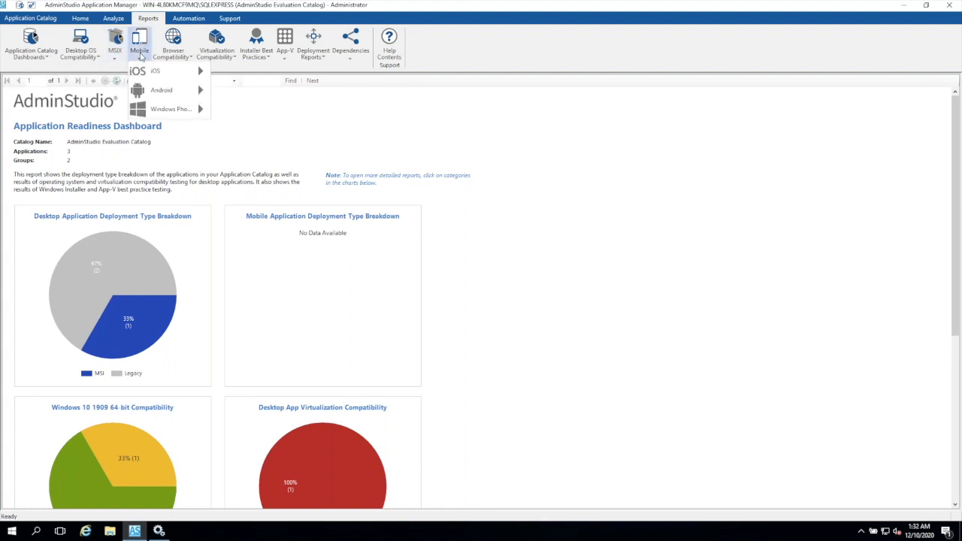
pyautogui.moveTo(172, 110)
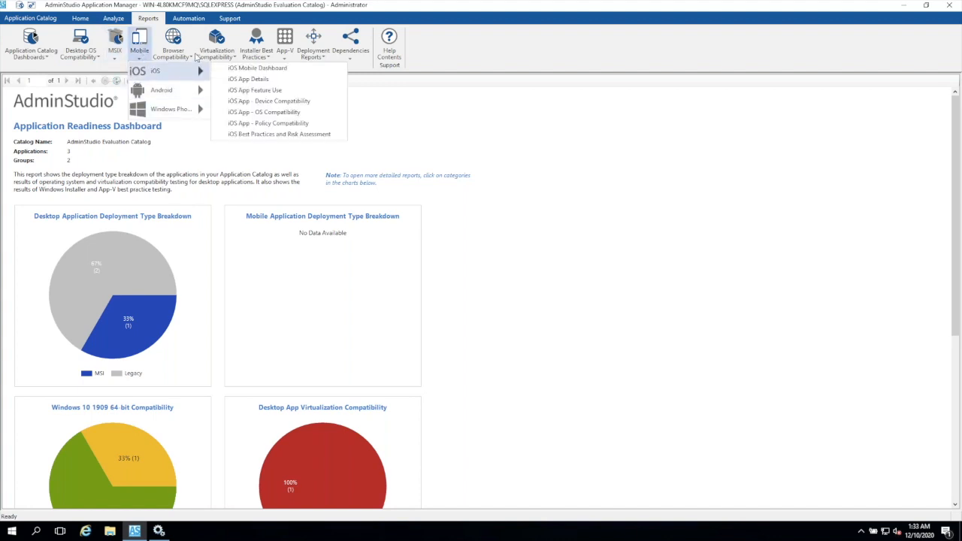
pyautogui.click(190, 58)
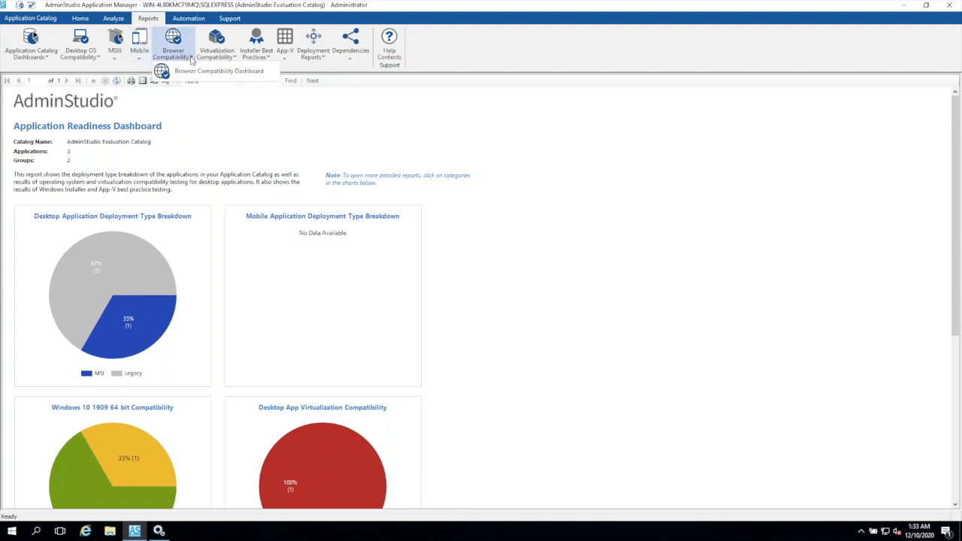
pyautogui.click(235, 60)
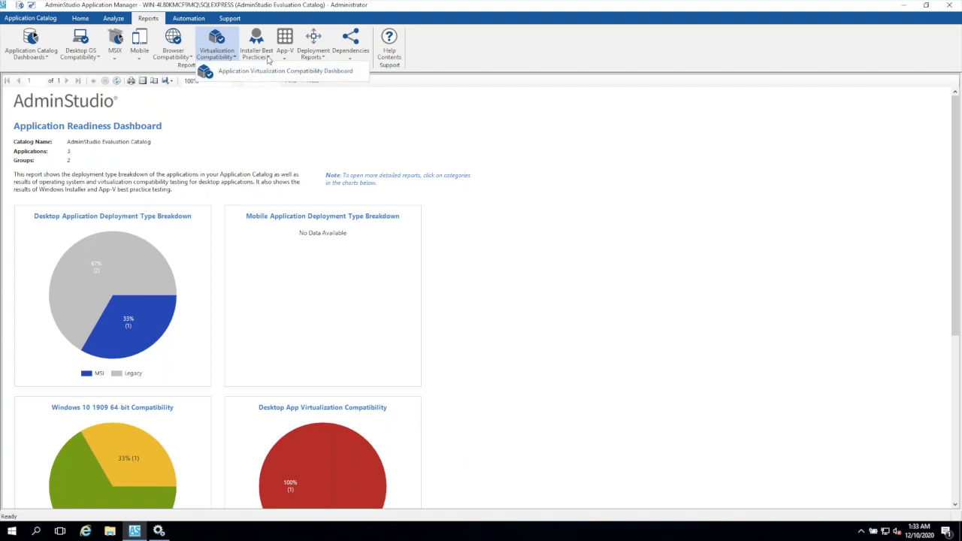
# - Look over the report types for Windows and Mac installer best practices, App-V, deployments and dependencies
pyautogui.click(267, 59)
pyautogui.click(268, 59)
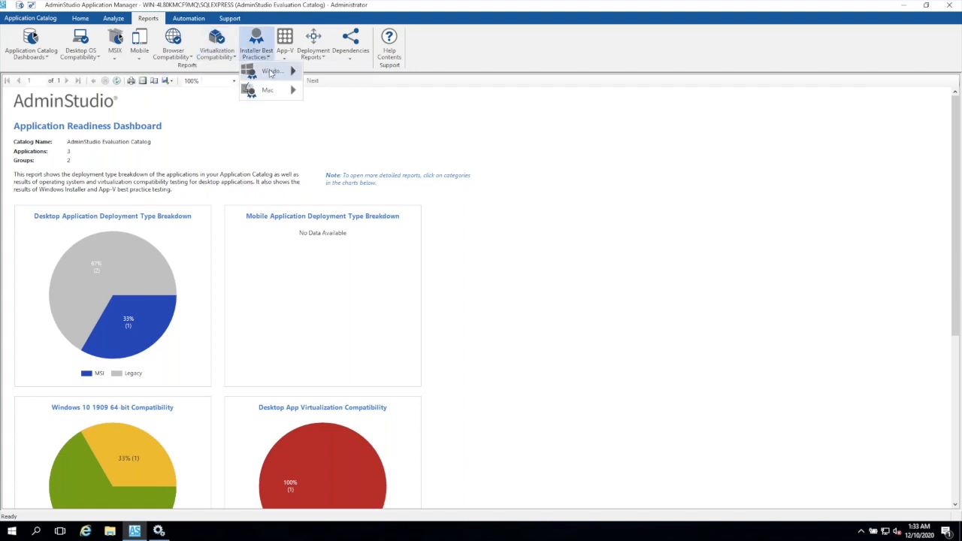
pyautogui.moveTo(270, 72)
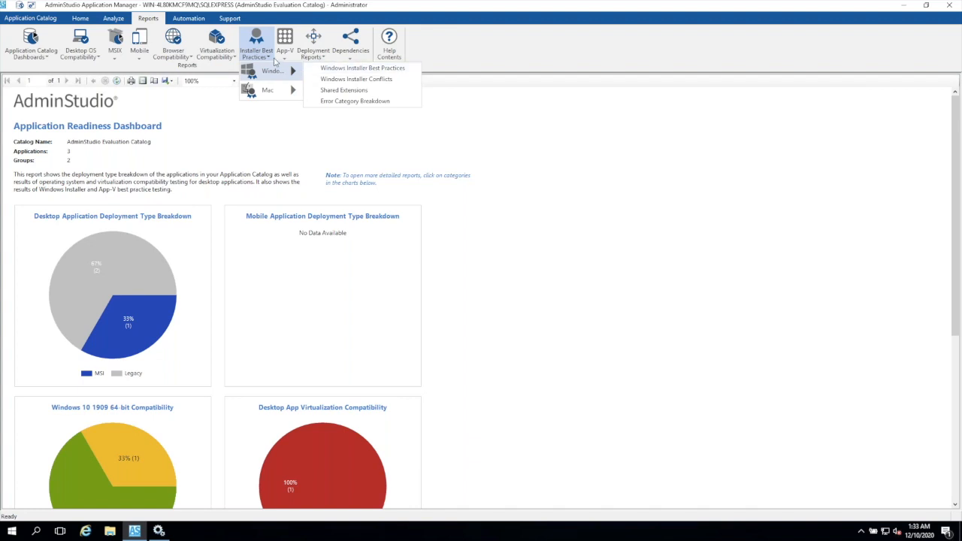
pyautogui.moveTo(291, 90)
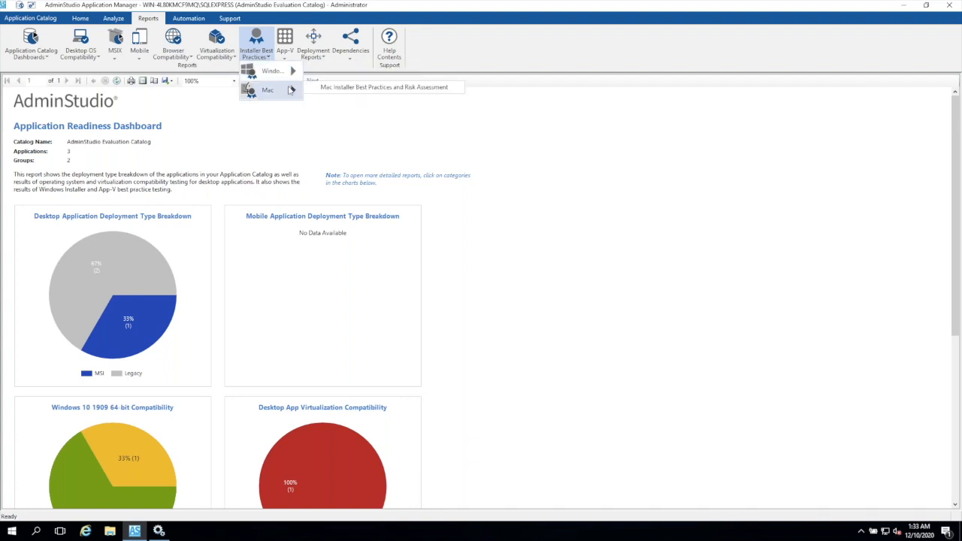
pyautogui.click(326, 124)
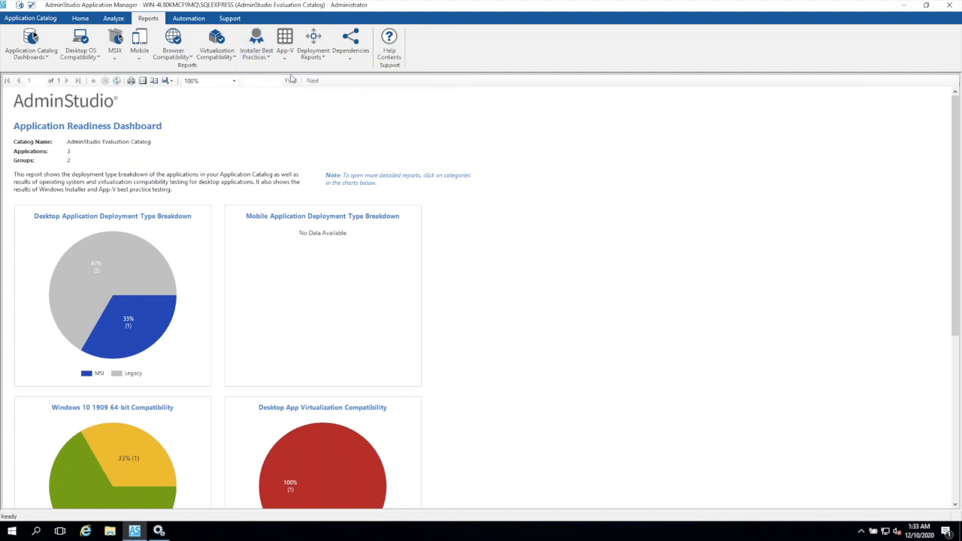
pyautogui.click(285, 54)
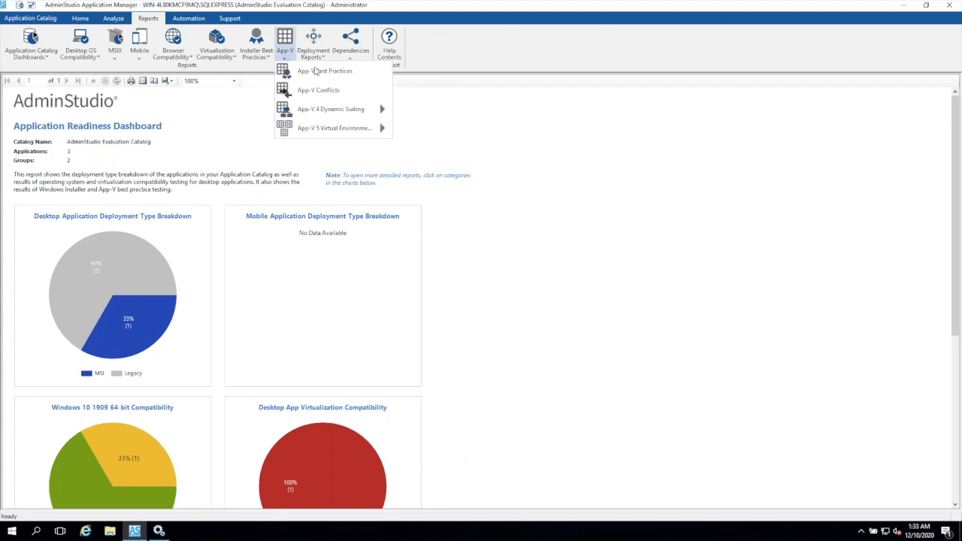
pyautogui.moveTo(333, 112)
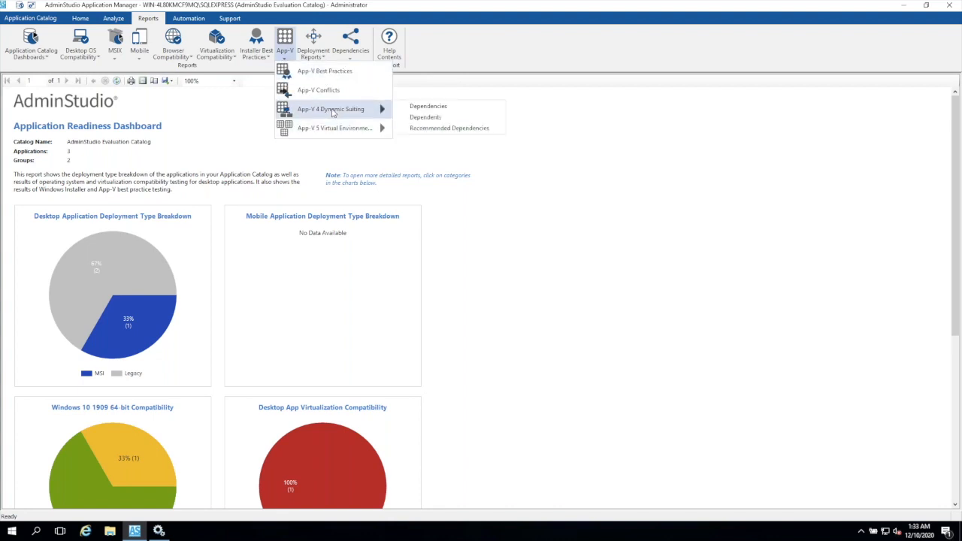
pyautogui.moveTo(336, 130)
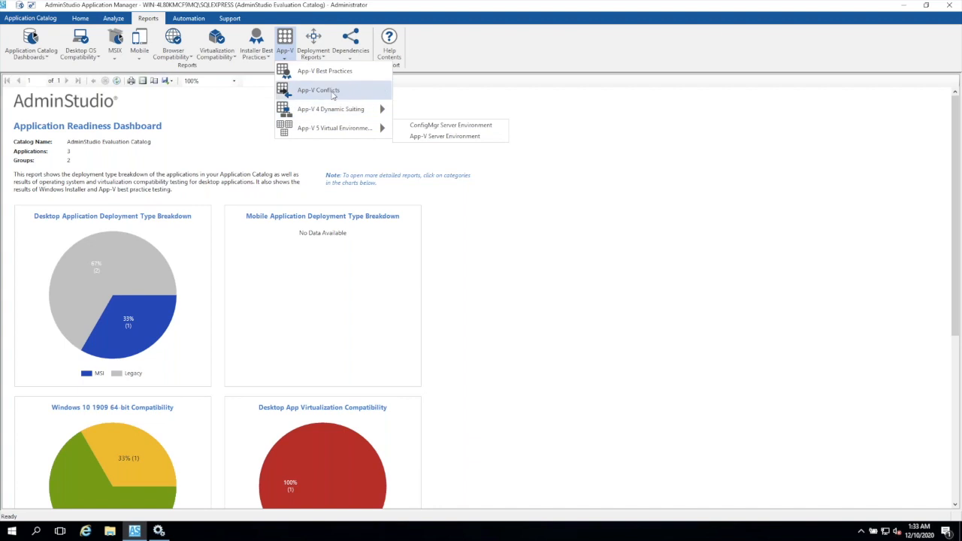
pyautogui.click(543, 134)
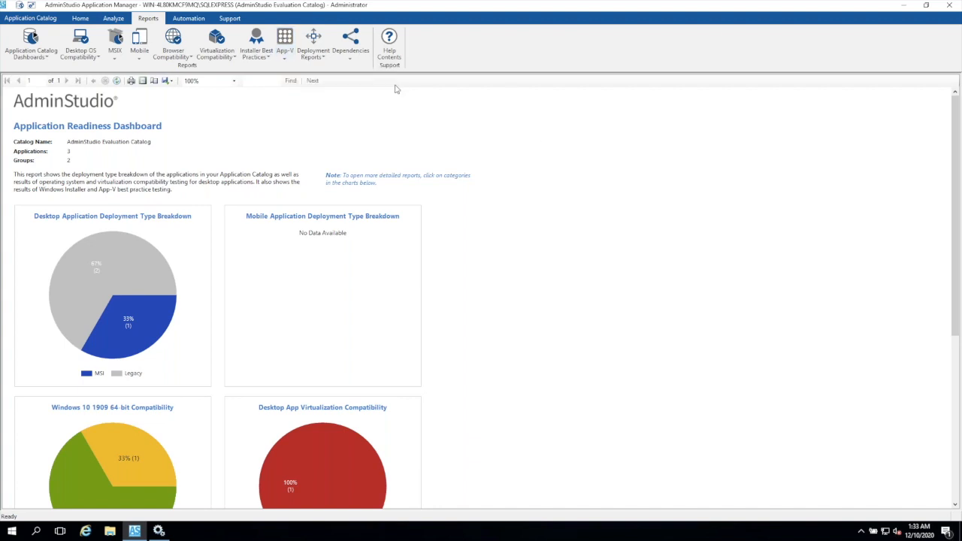
pyautogui.click(324, 57)
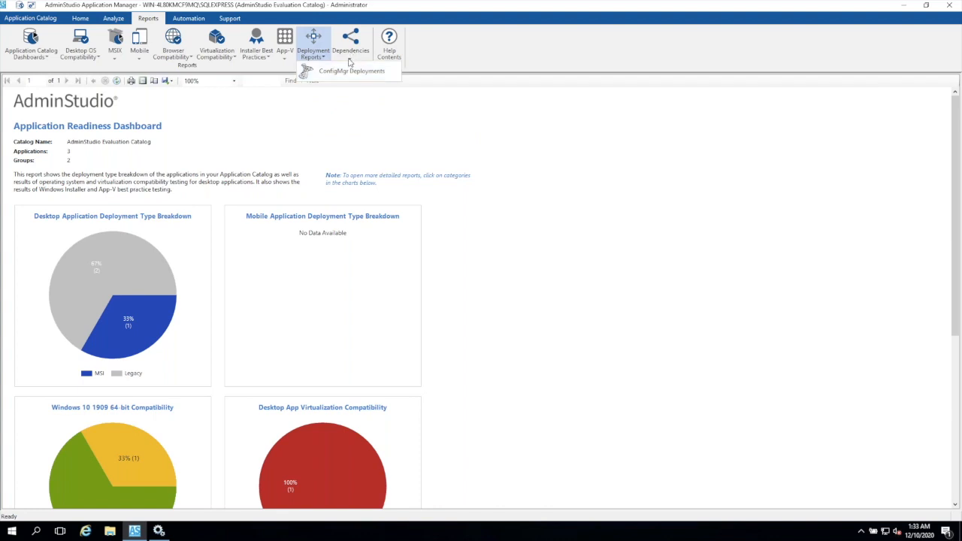
pyautogui.click(349, 59)
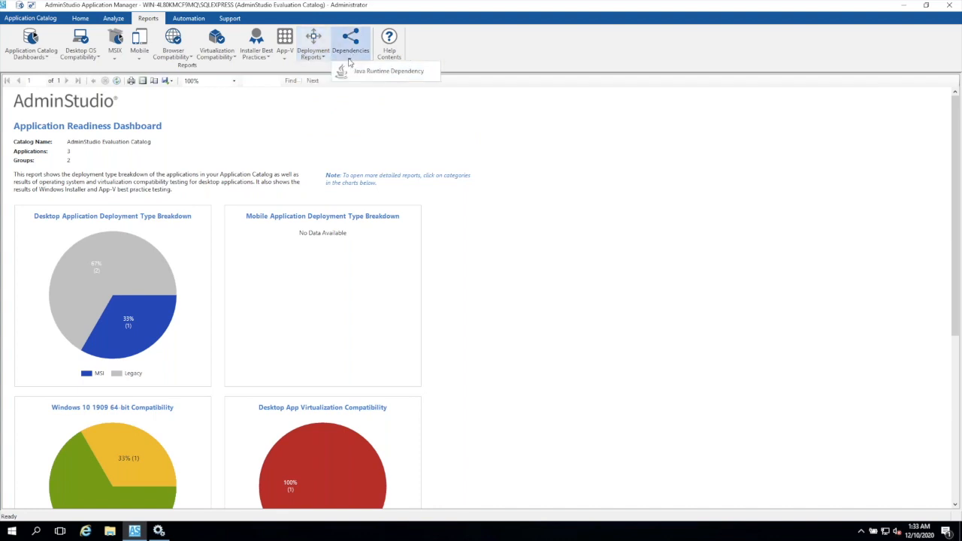
pyautogui.click(457, 153)
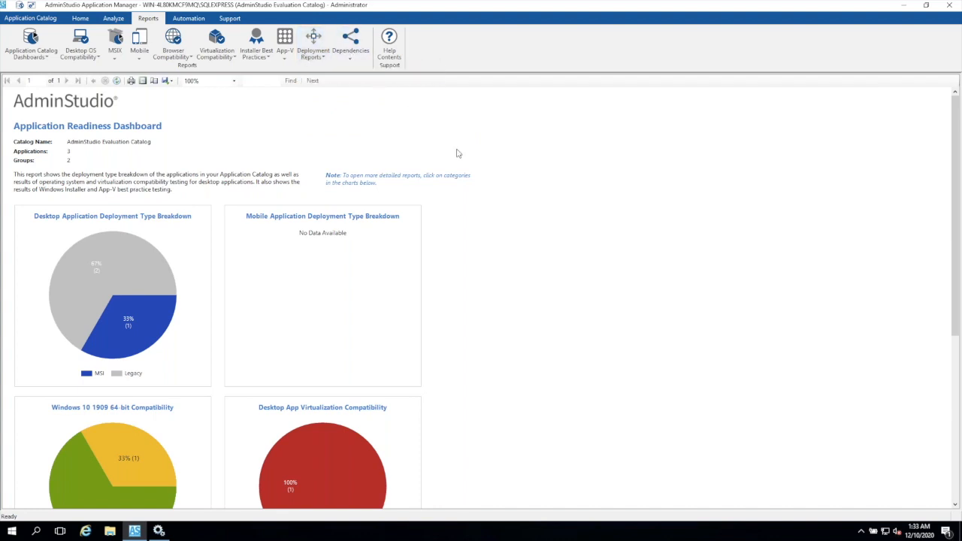
# - Drill into the warnings of the dashboard's Windows 10 1909 64-bit compatibility chart and open the issue details for Microsoft Edge
pyautogui.scroll(-1, 421, 162)
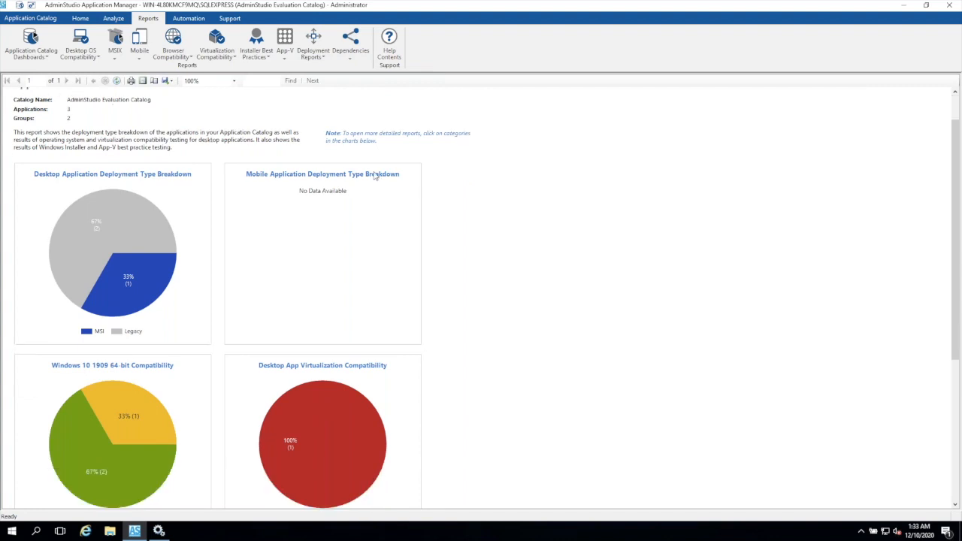
pyautogui.scroll(-3, 181, 409)
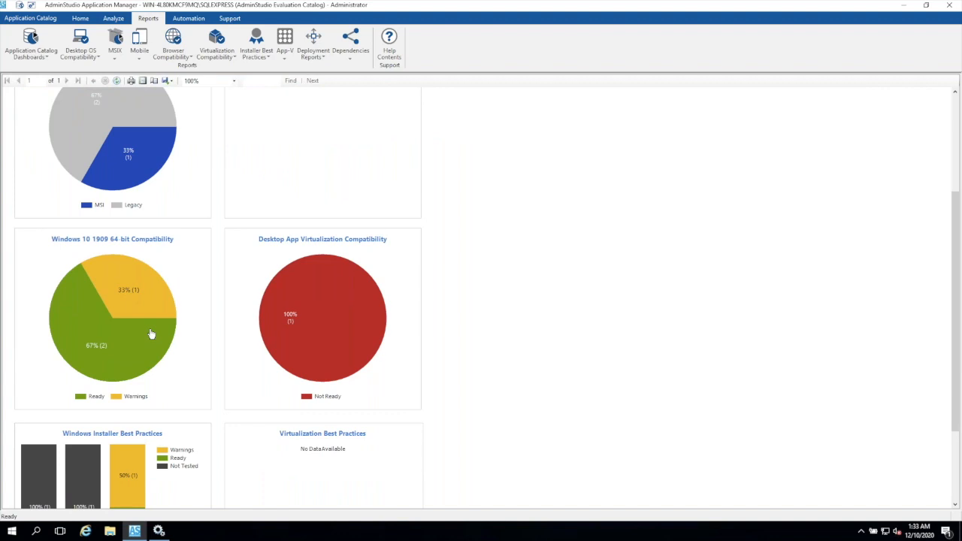
pyautogui.click(126, 293)
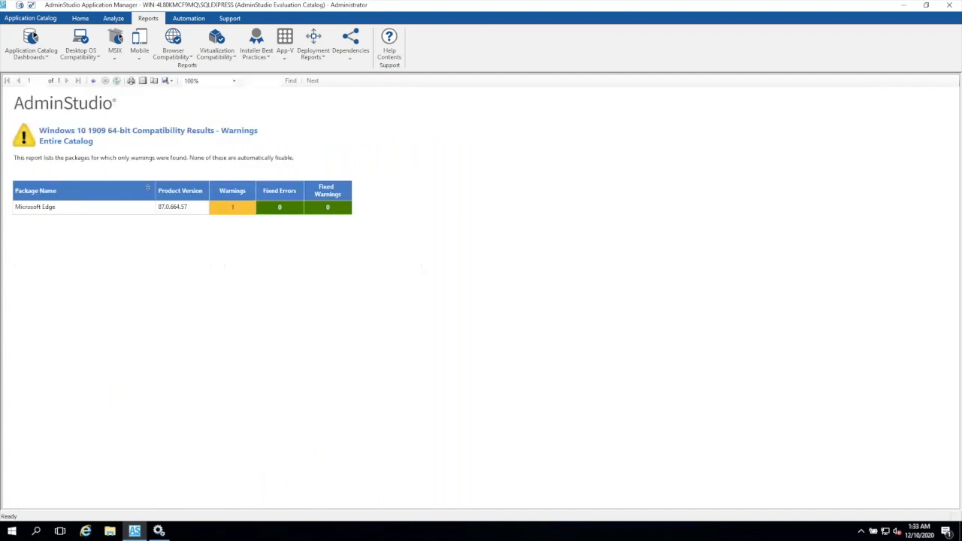
pyautogui.click(231, 212)
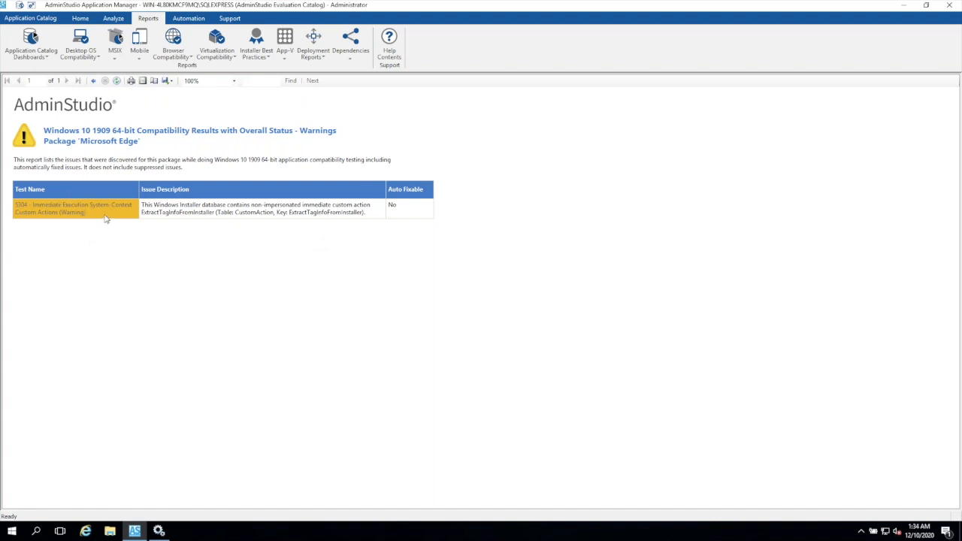
# - Return to the readiness dashboard and drill into the Not Ready virtualization compatibility results down to the Microsoft App-V 5 warnings
pyautogui.click(93, 82)
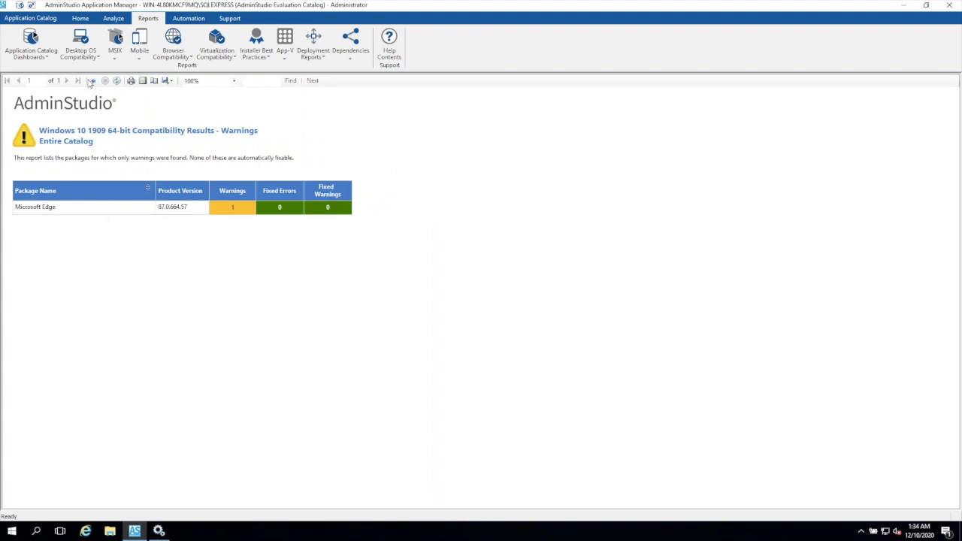
pyautogui.click(93, 81)
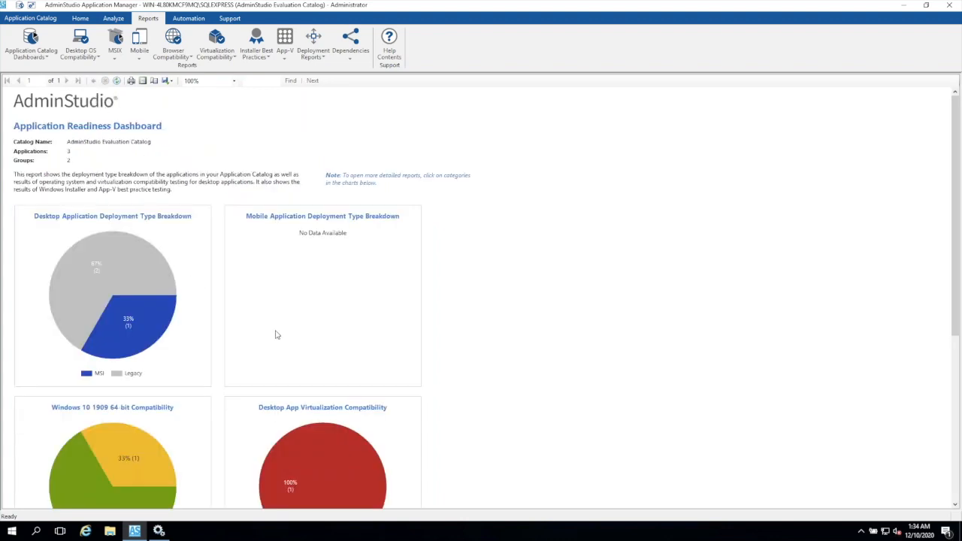
pyautogui.scroll(-5, 276, 334)
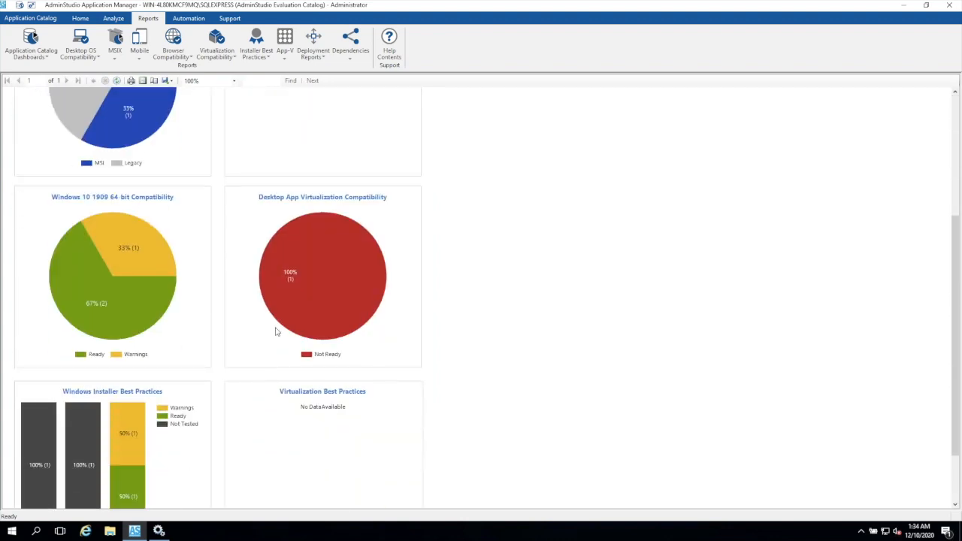
pyautogui.moveTo(320, 298)
pyautogui.click(316, 286)
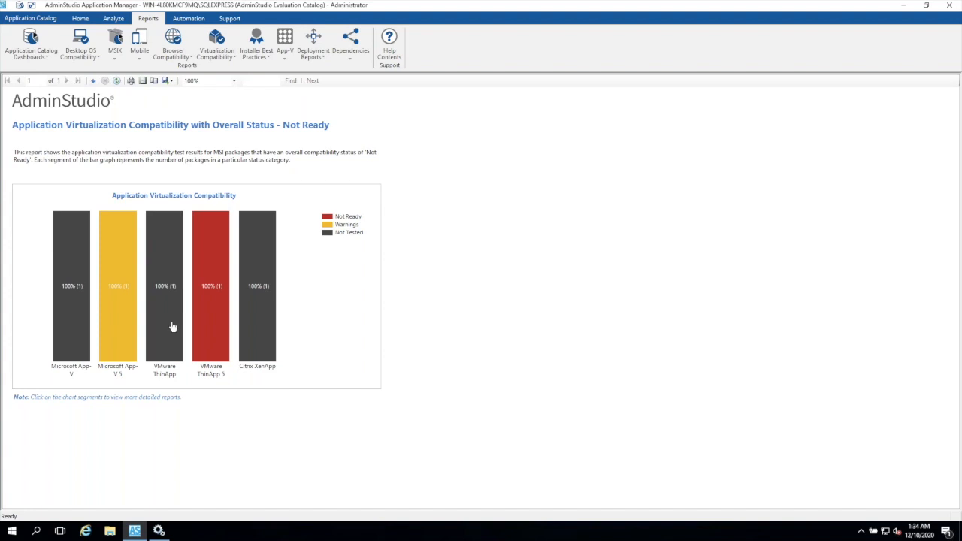
pyautogui.click(121, 309)
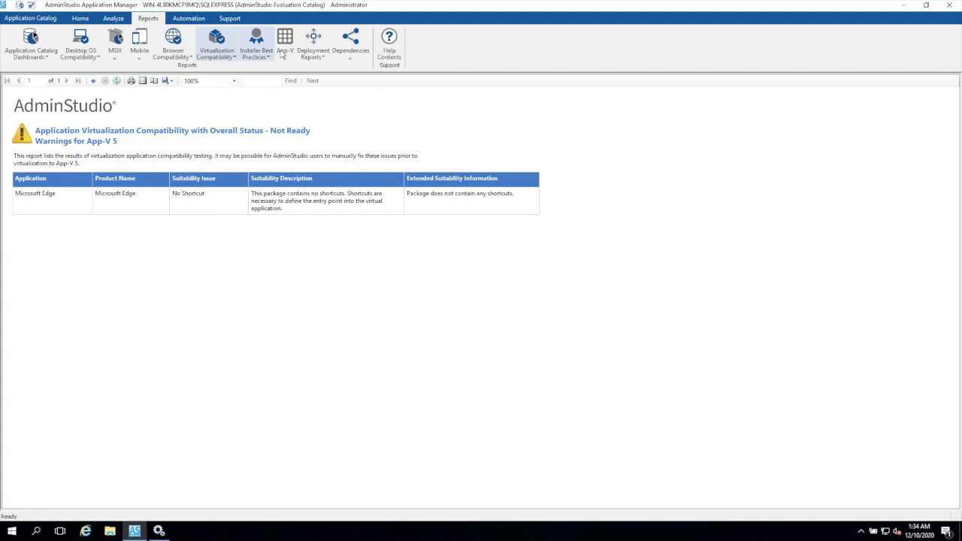
# - Open the Windows Installer Best Practices report and drill into the ICE Validation warnings for Microsoft Edge
pyautogui.click(269, 60)
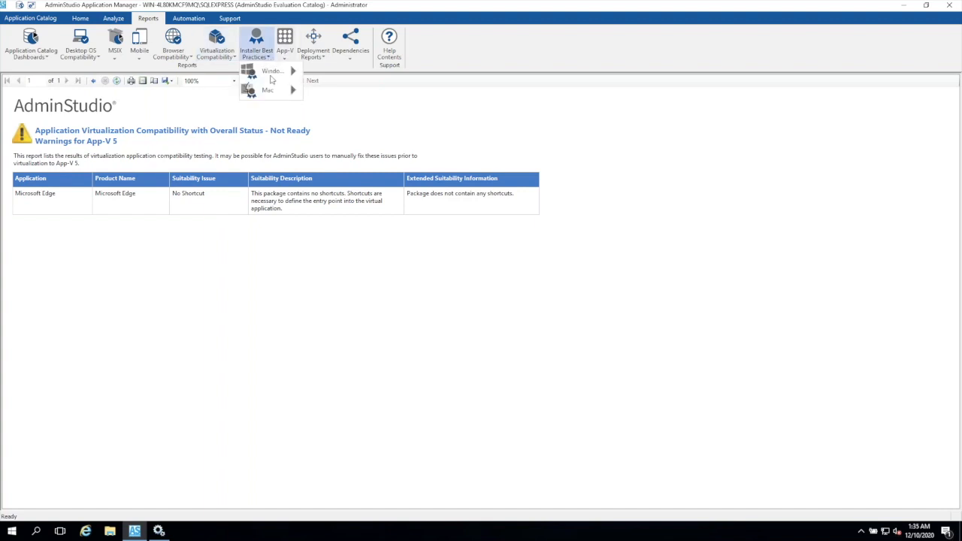
pyautogui.moveTo(272, 75)
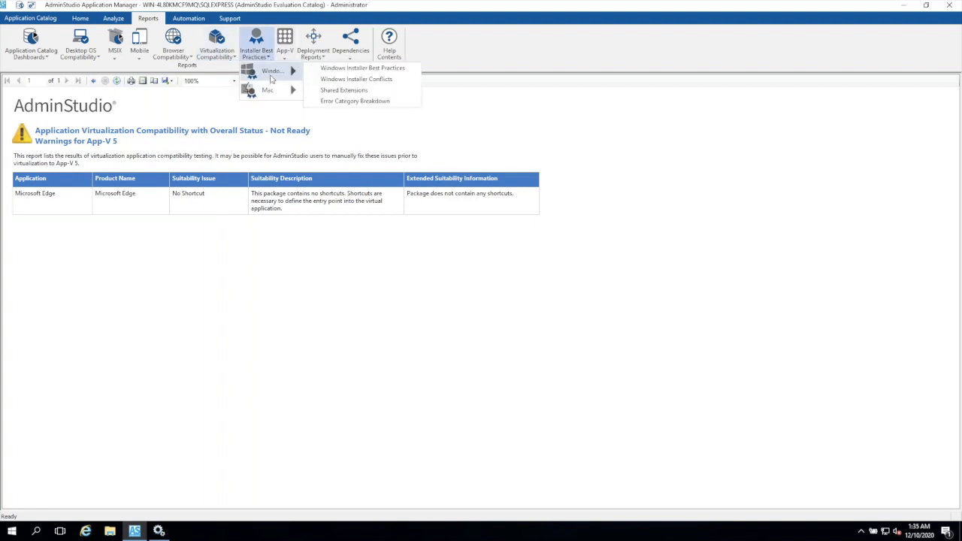
pyautogui.click(358, 68)
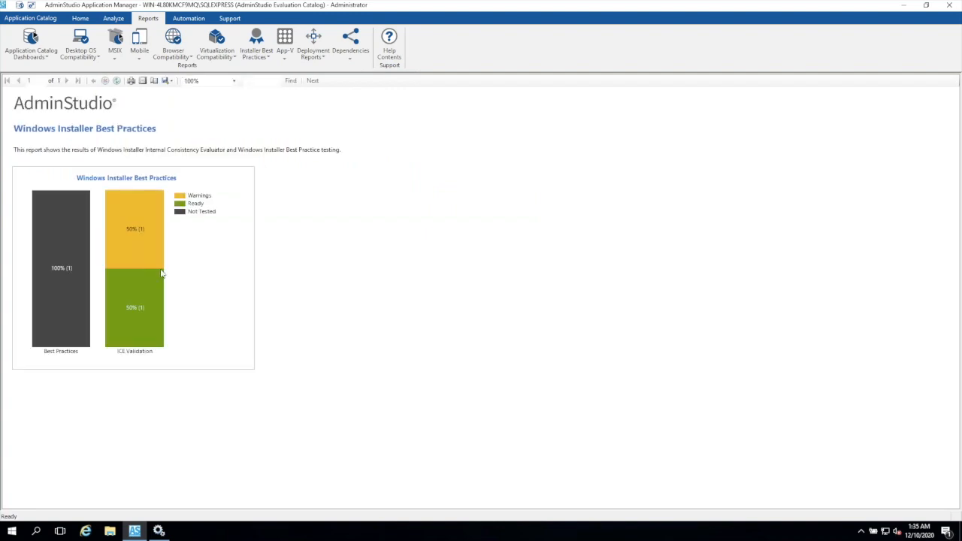
pyautogui.moveTo(161, 272)
pyautogui.click(154, 239)
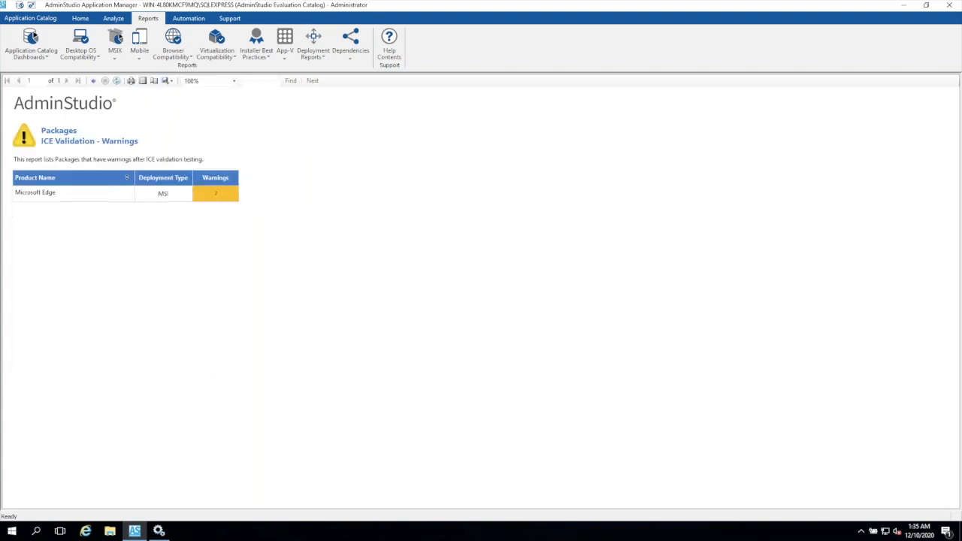
pyautogui.click(219, 198)
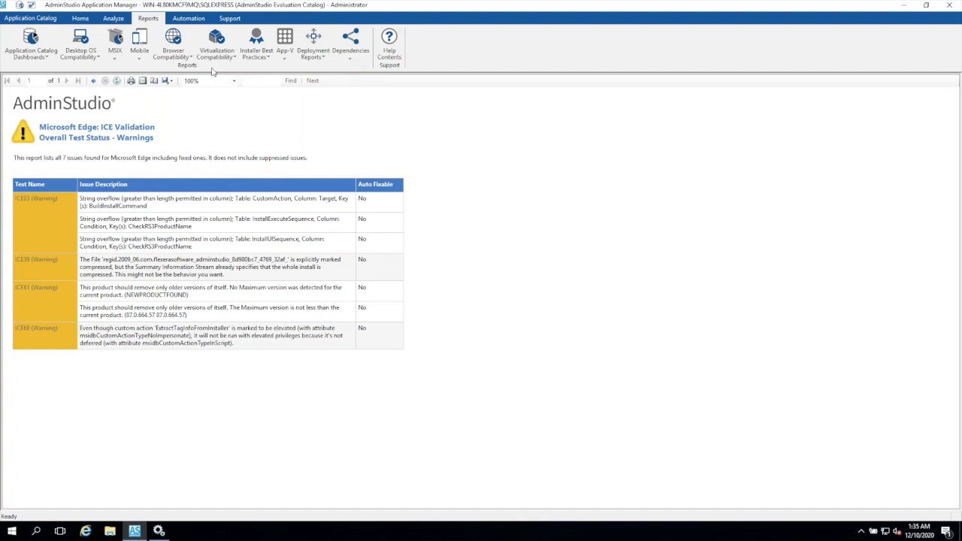
# - Reopen the Application Readiness Dashboard and look over its deployment type, compatibility and best practices charts
pyautogui.click(24, 56)
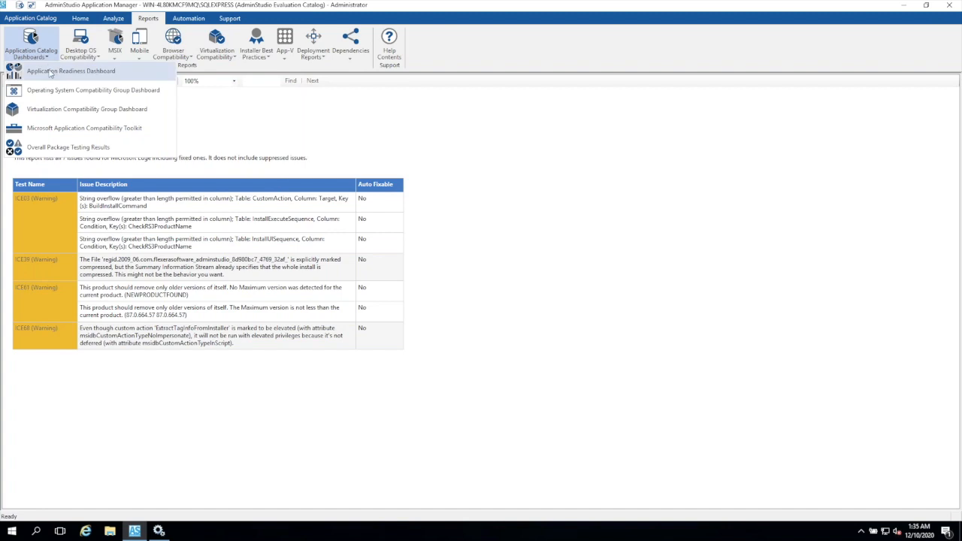
pyautogui.click(50, 70)
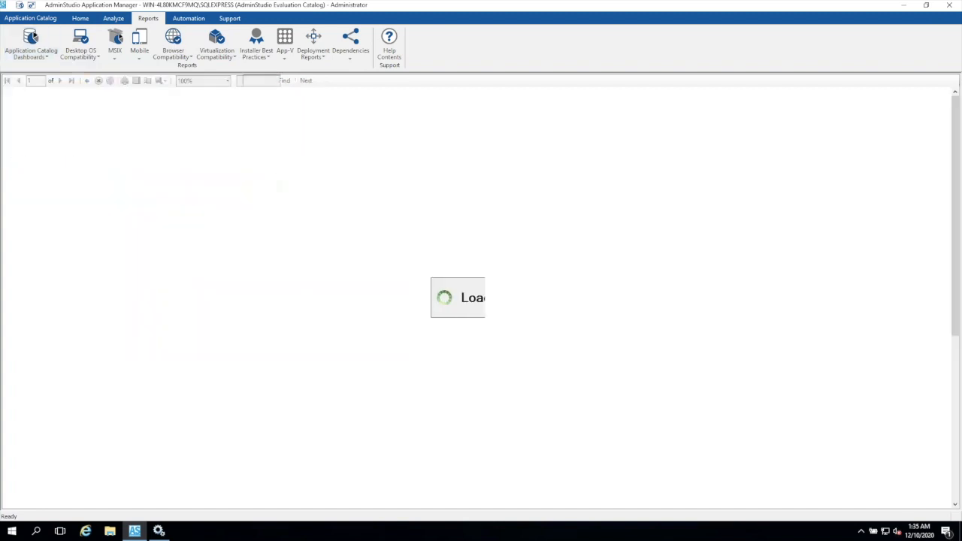
pyautogui.scroll(-3, 340, 301)
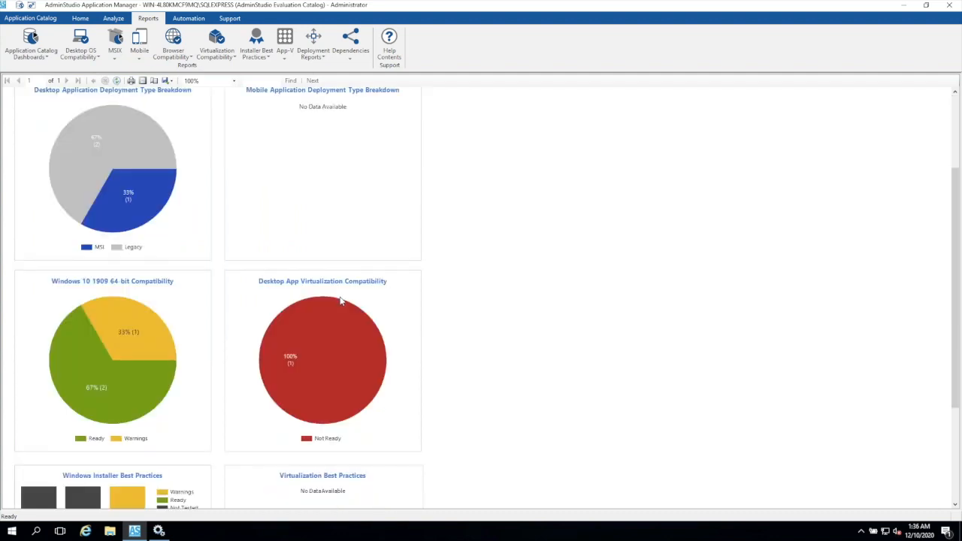
pyautogui.scroll(1, 341, 301)
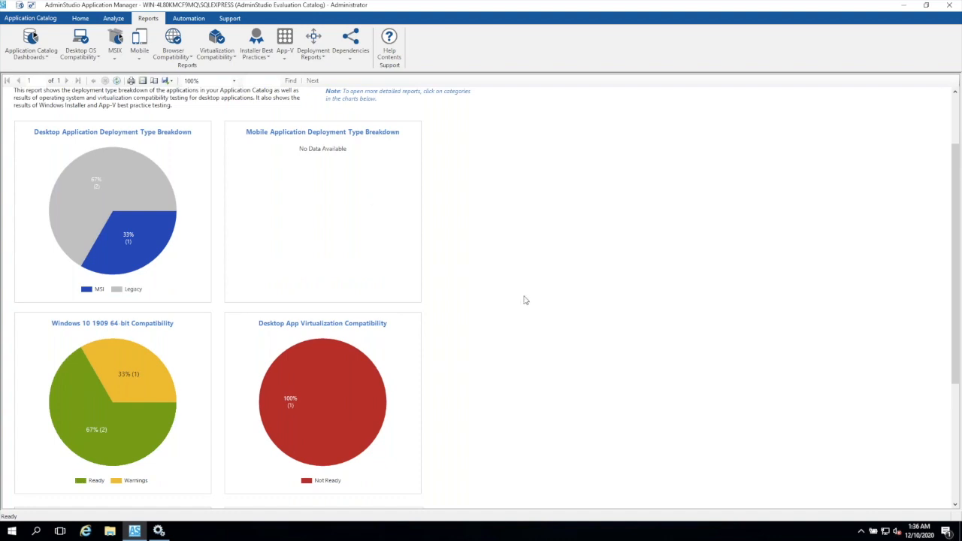
pyautogui.scroll(-5, 526, 300)
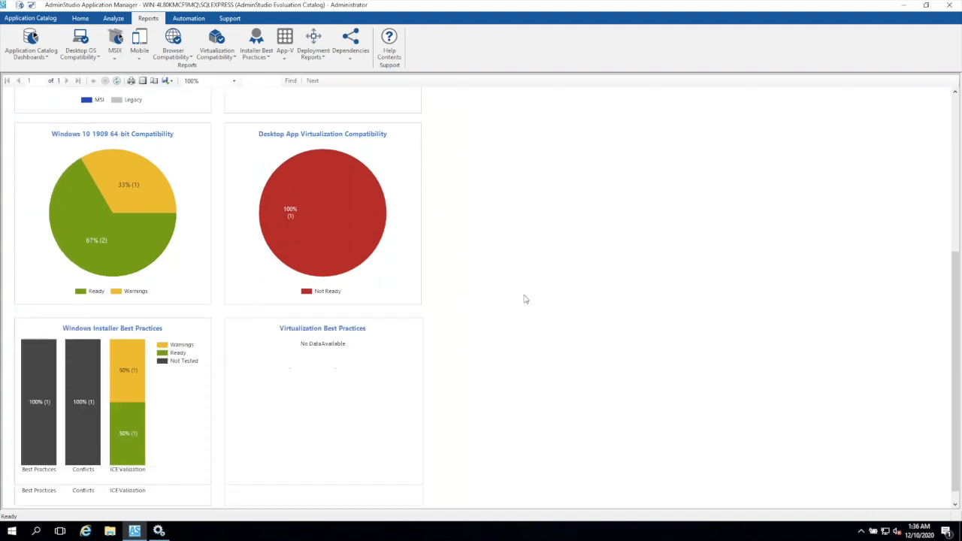
pyautogui.scroll(-1, 525, 300)
pyautogui.scroll(5, 525, 300)
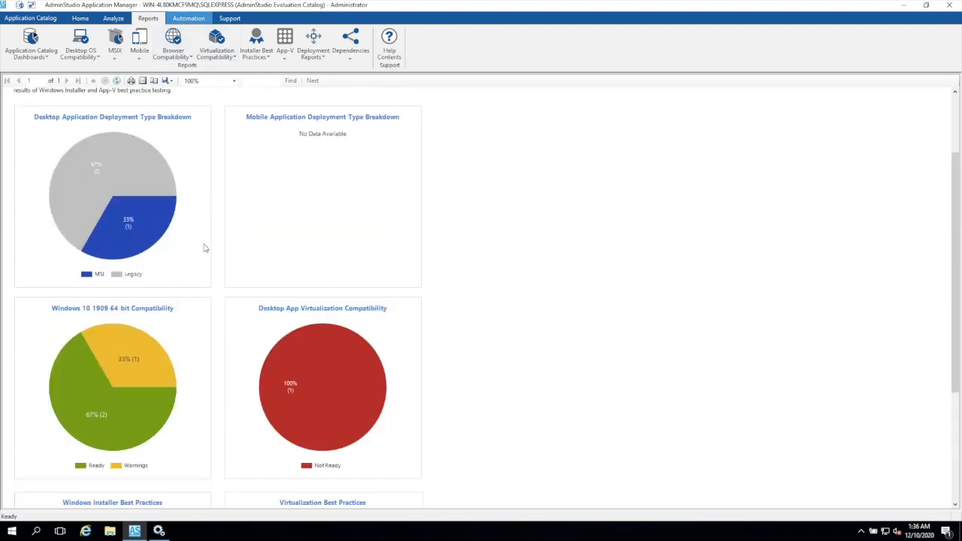
pyautogui.moveTo(146, 248)
# - Check the available sources for importing an apps list for package automation, and leave the wizard without importing
pyautogui.click(188, 19)
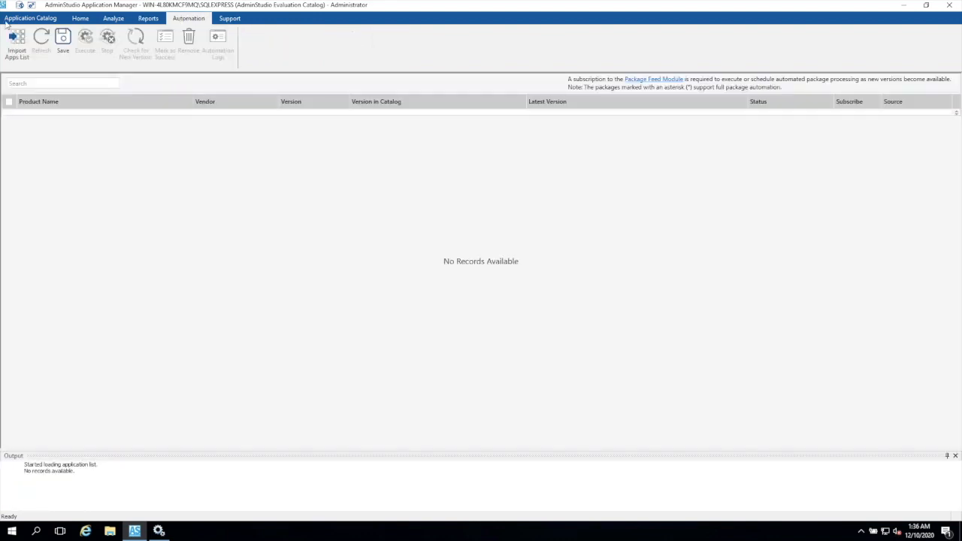
pyautogui.click(12, 45)
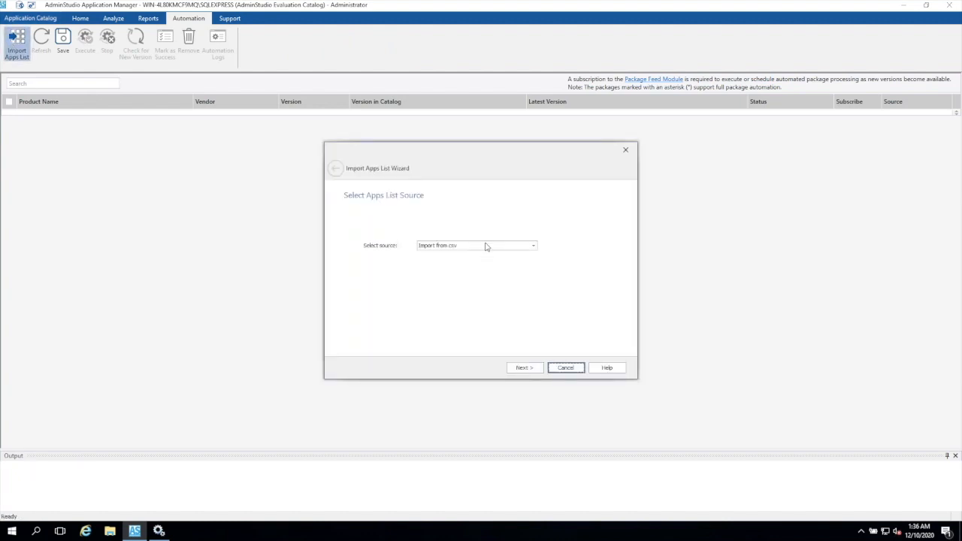
pyautogui.click(486, 247)
pyautogui.click(488, 255)
pyautogui.click(559, 369)
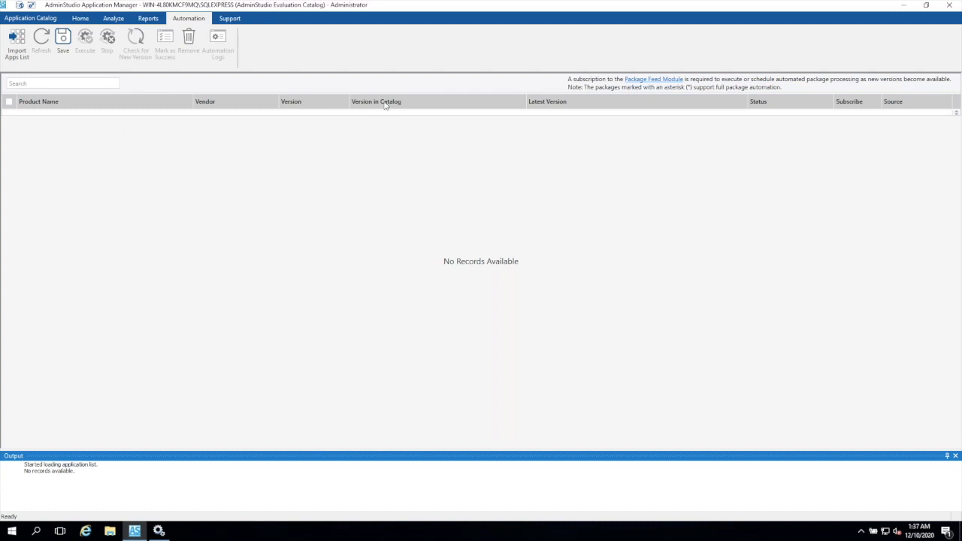
# - Return to the product catalog and expand the Microsoft SQL Server 2014 and Microsoft Edge applications in the To Test group
pyautogui.click(36, 18)
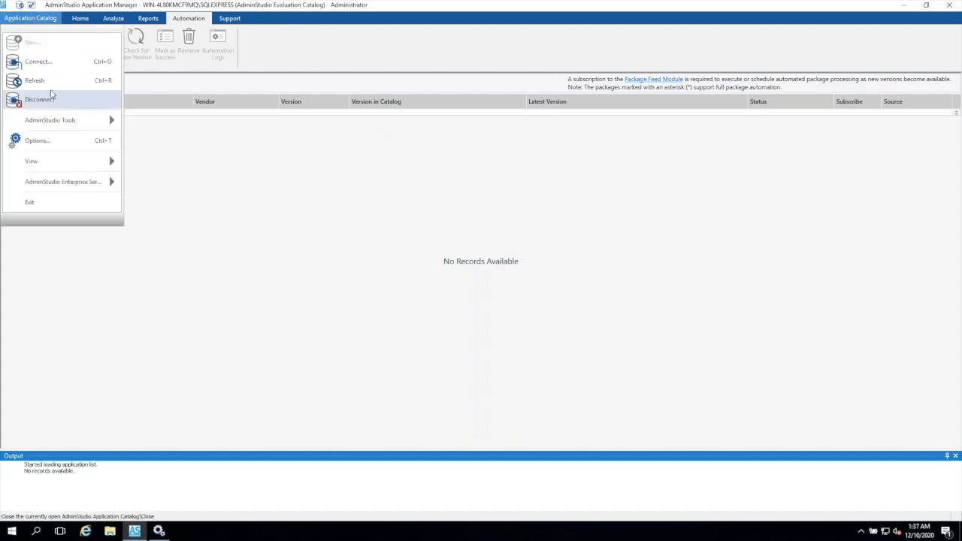
pyautogui.click(377, 144)
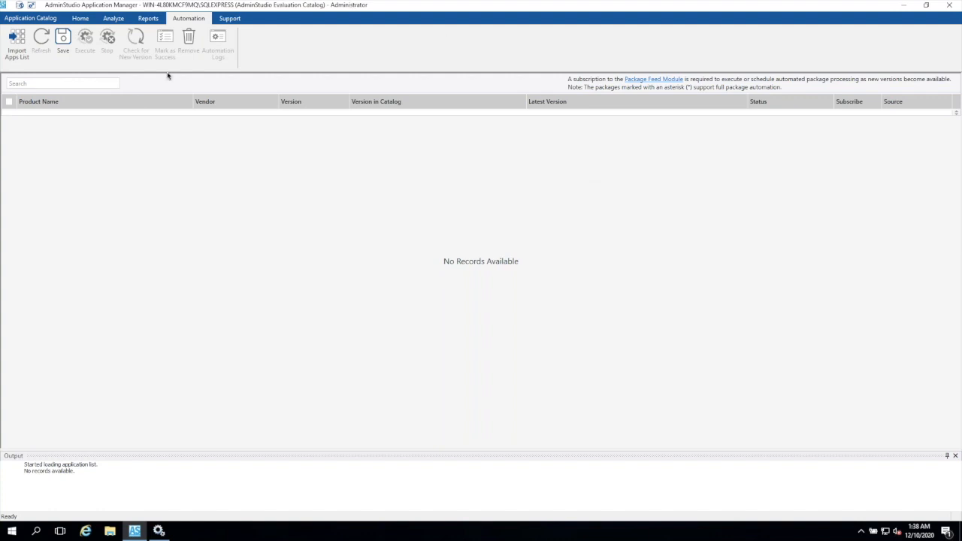
pyautogui.click(80, 18)
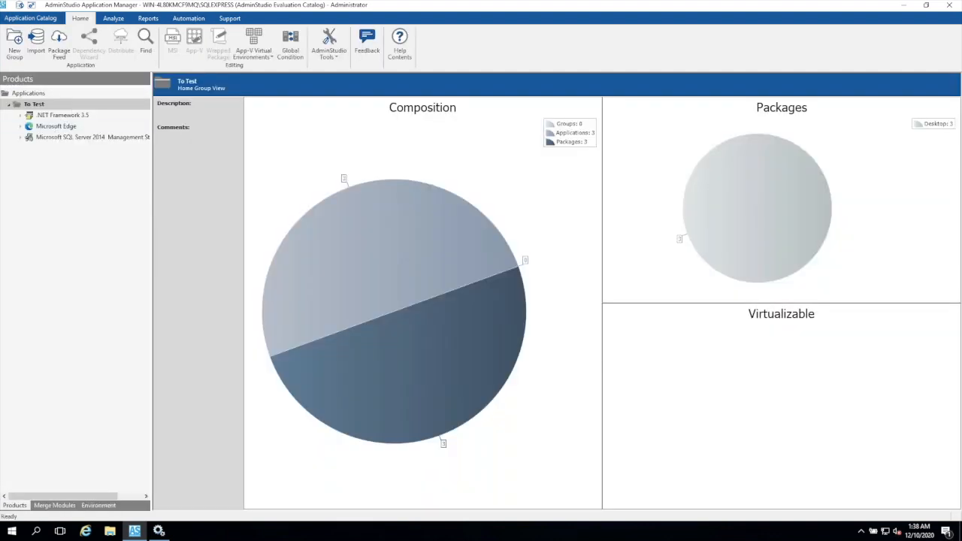
pyautogui.click(20, 137)
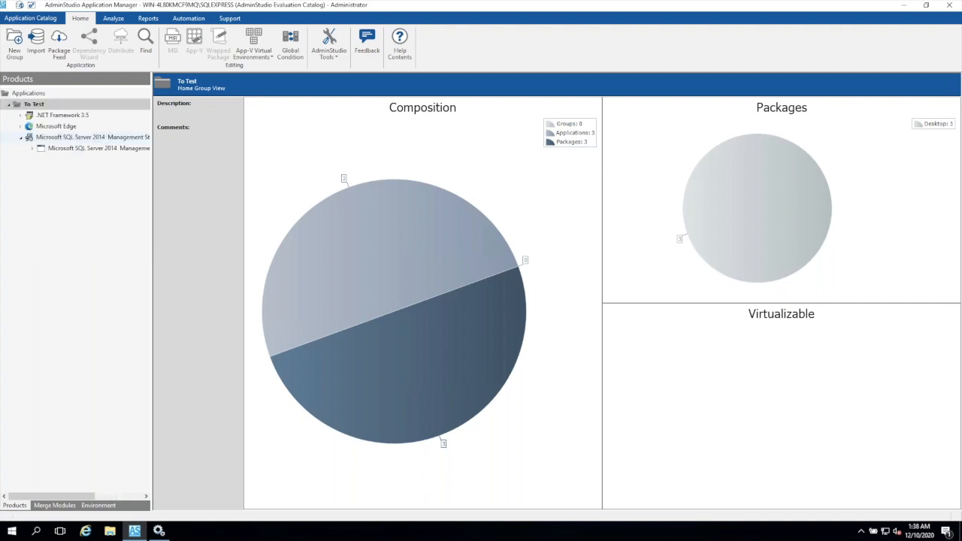
pyautogui.click(21, 126)
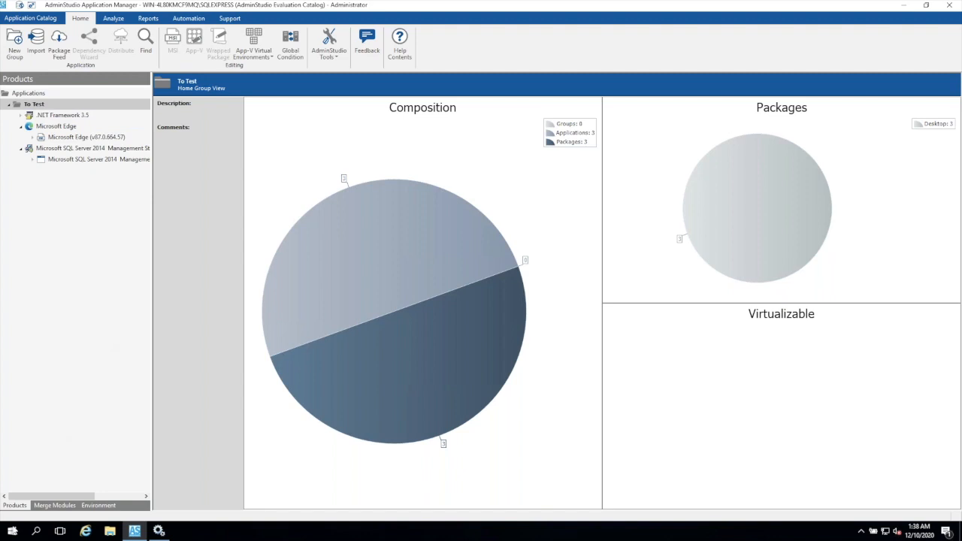
# - Launch the Automated Application Converter in evaluation mode and start a new conversion project with the AdminStudio Application Catalog as package source
pyautogui.click(12, 530)
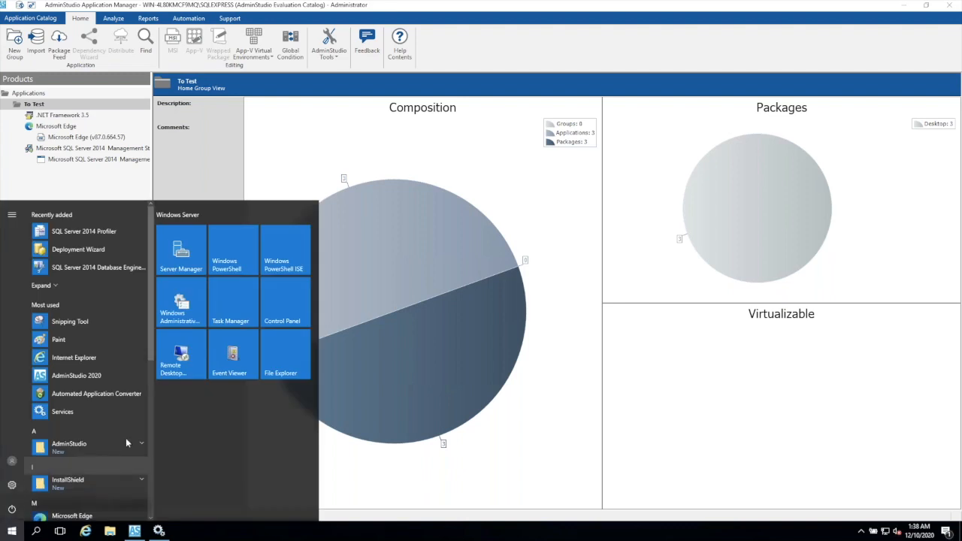
pyautogui.click(143, 447)
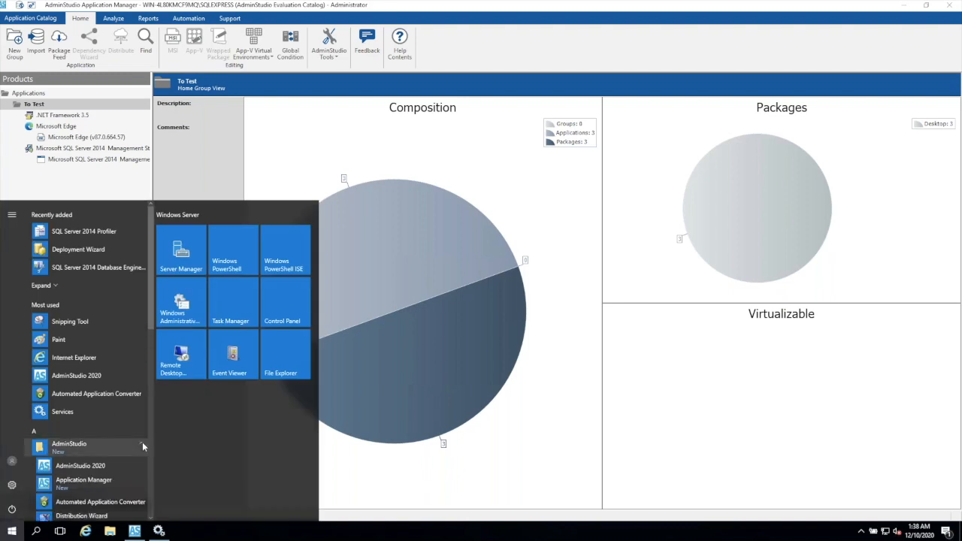
pyautogui.click(110, 502)
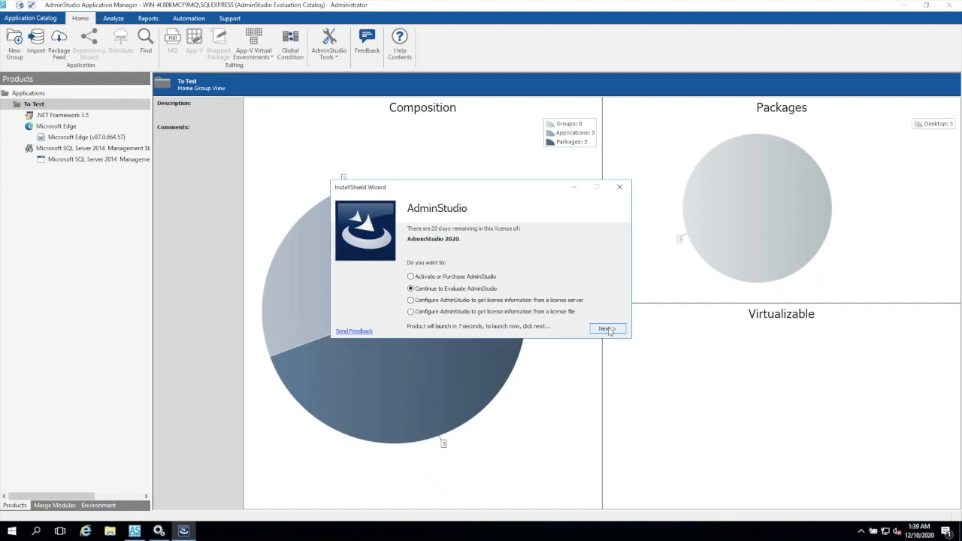
pyautogui.click(610, 331)
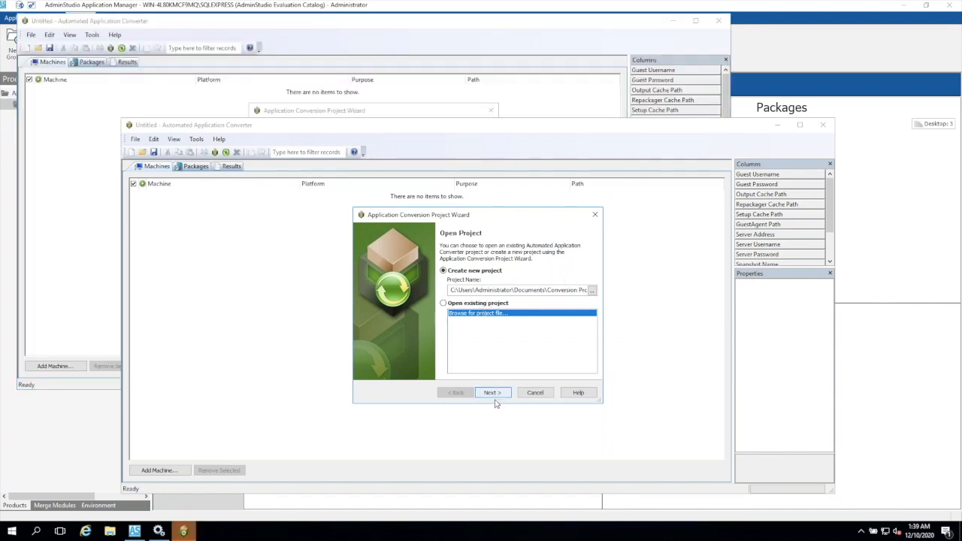
pyautogui.click(494, 394)
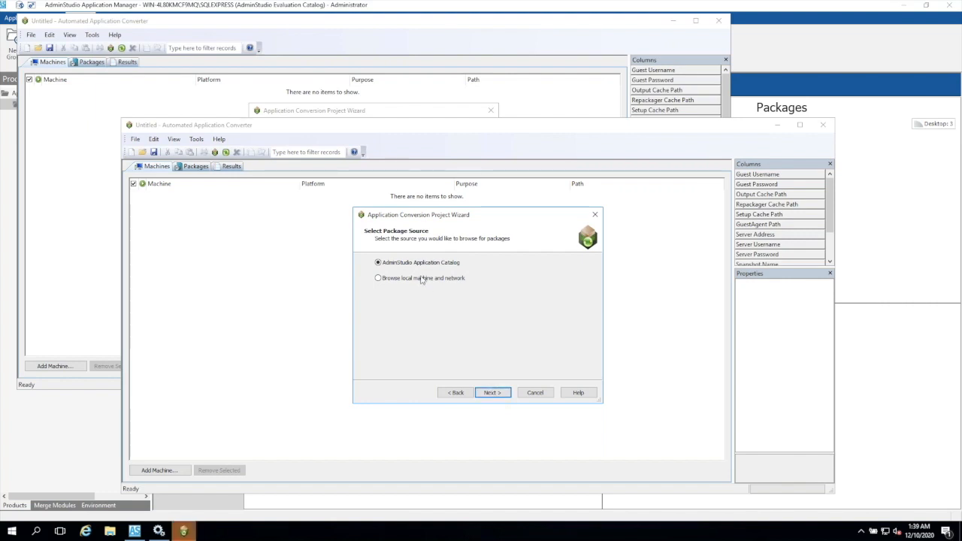
pyautogui.click(492, 392)
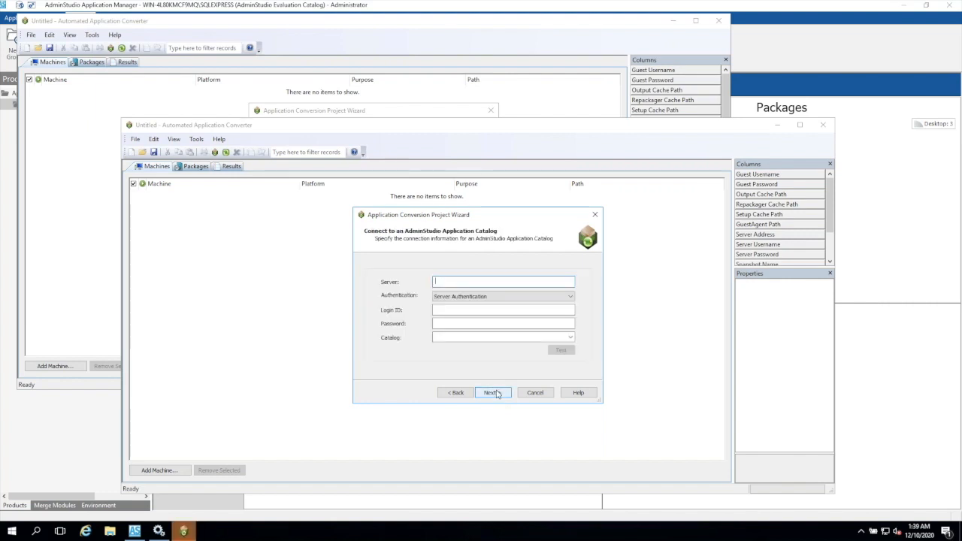
# - Set the catalog connection to Windows Authentication, server WIN-4l80KMCF9MQ\SQLExpress and the AdminStudio Evaluation Catalog
pyautogui.click(552, 297)
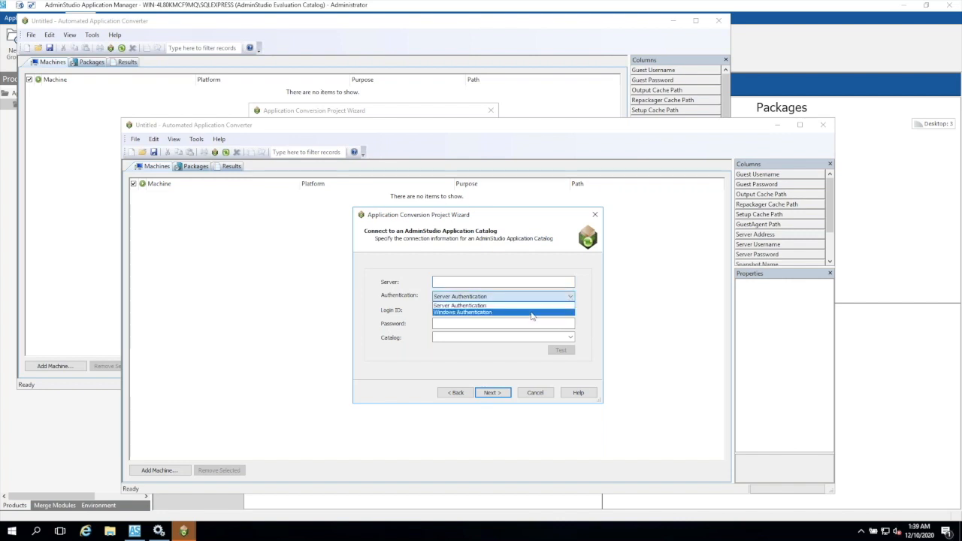
pyautogui.click(531, 312)
pyautogui.click(514, 281)
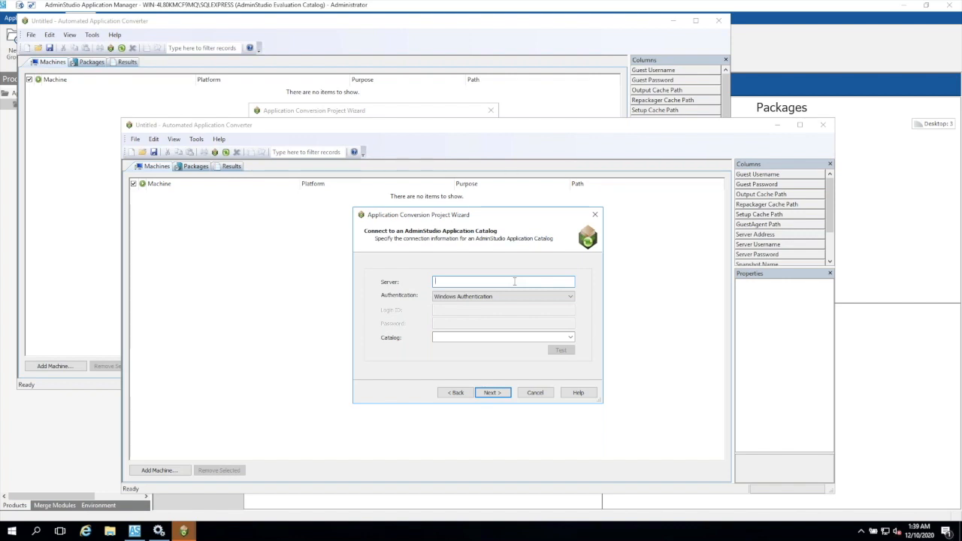
pyautogui.write('WI')
pyautogui.write('N-4')
pyautogui.write('8')
pyautogui.write('0')
pyautogui.write('KMC')
pyautogui.write('F9')
pyautogui.write('9M')
pyautogui.write('Q')
pyautogui.write('\\SQ')
pyautogui.write('L')
pyautogui.write('Express')
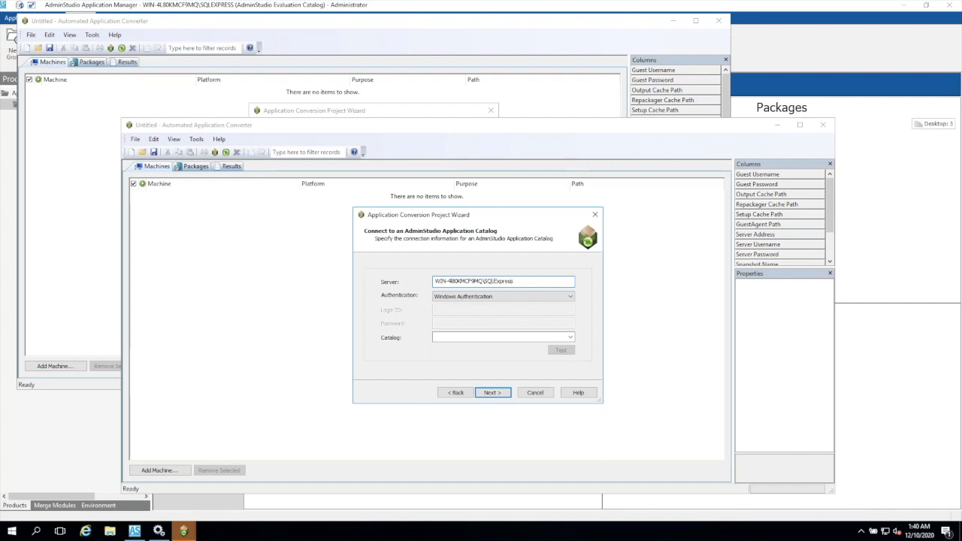
pyautogui.click(571, 338)
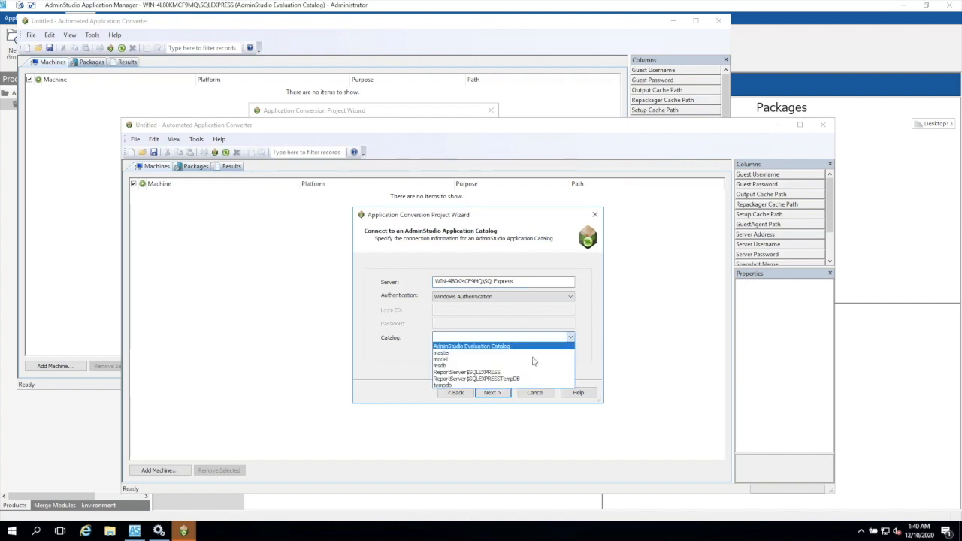
pyautogui.click(526, 346)
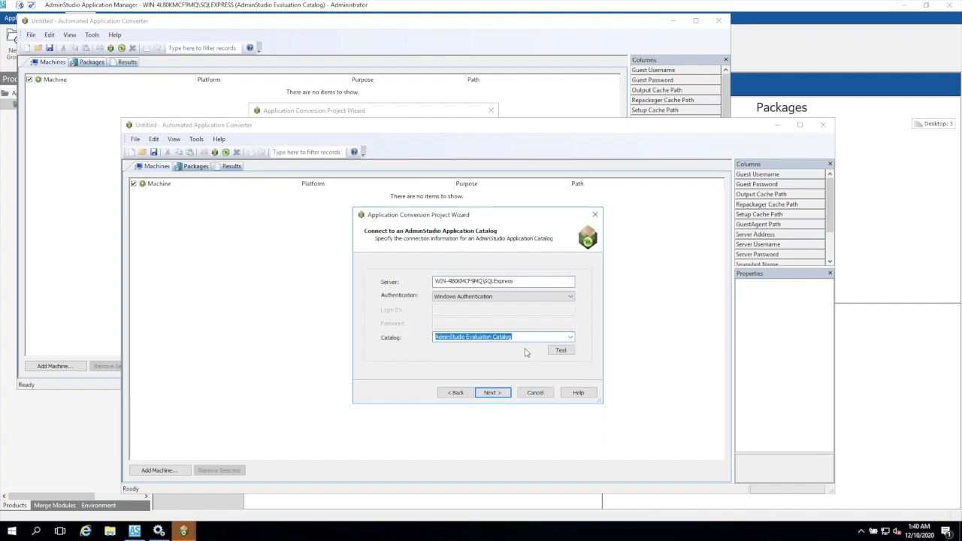
# - Select all packages in the To Test group for conversion, and cancel the project wizard at the virtual machine source choice
pyautogui.click(497, 396)
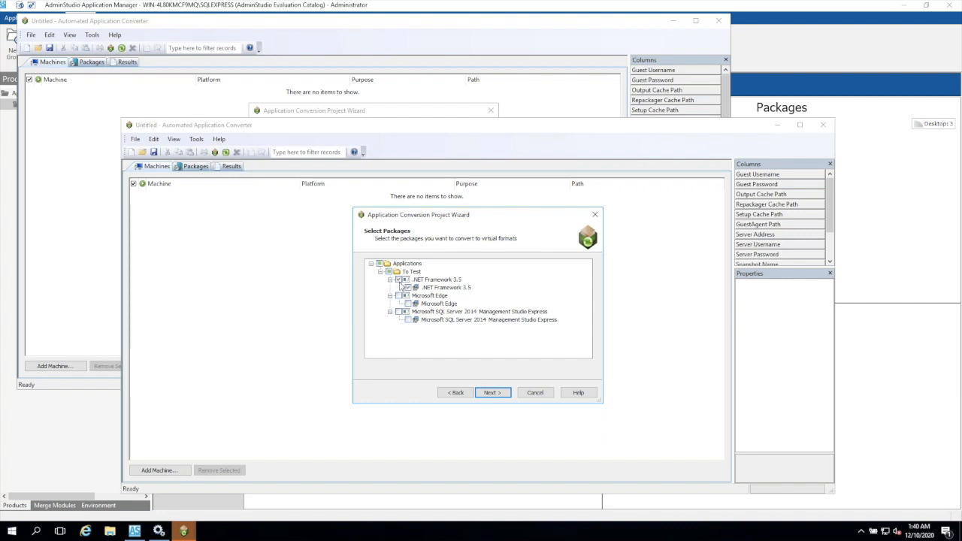
pyautogui.click(398, 312)
pyautogui.click(493, 393)
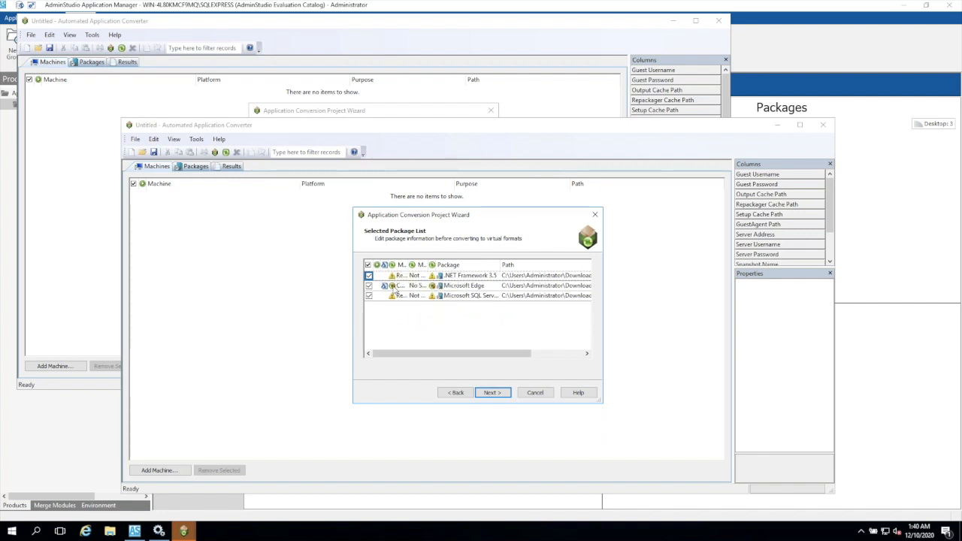
pyautogui.click(493, 397)
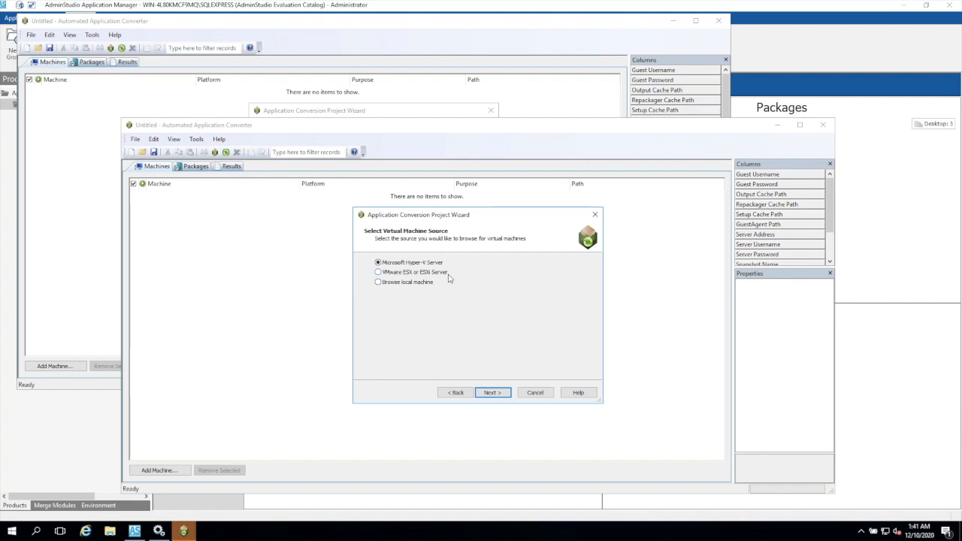
pyautogui.click(545, 397)
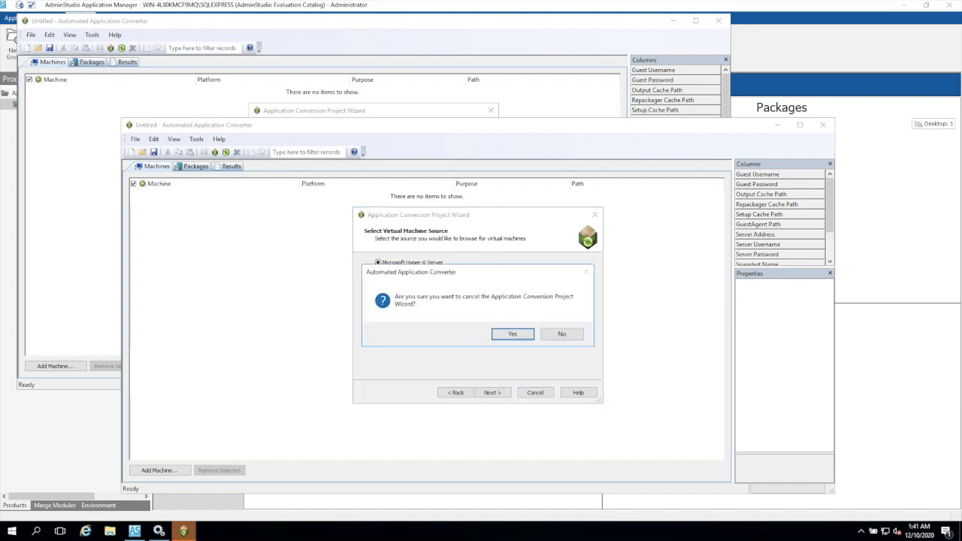
pyautogui.click(515, 333)
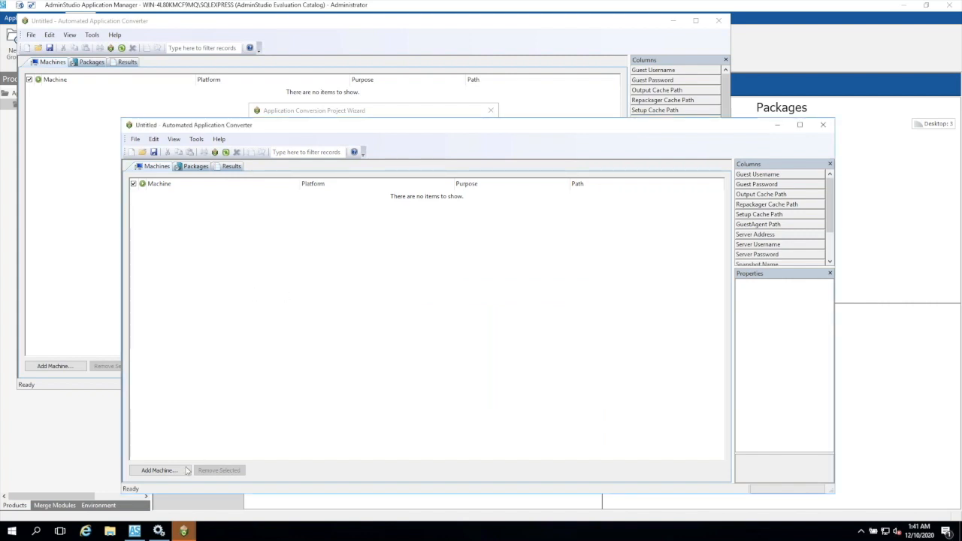
# - Start a package import from the AdminStudio Application Catalog and connect to the AdminStudio Evaluation Catalog with Windows Authentication
pyautogui.click(194, 167)
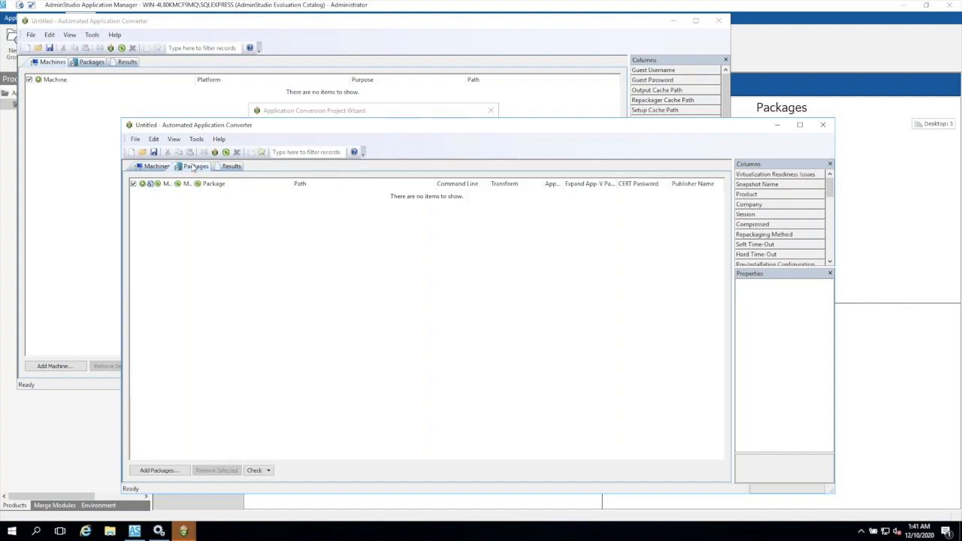
pyautogui.click(159, 471)
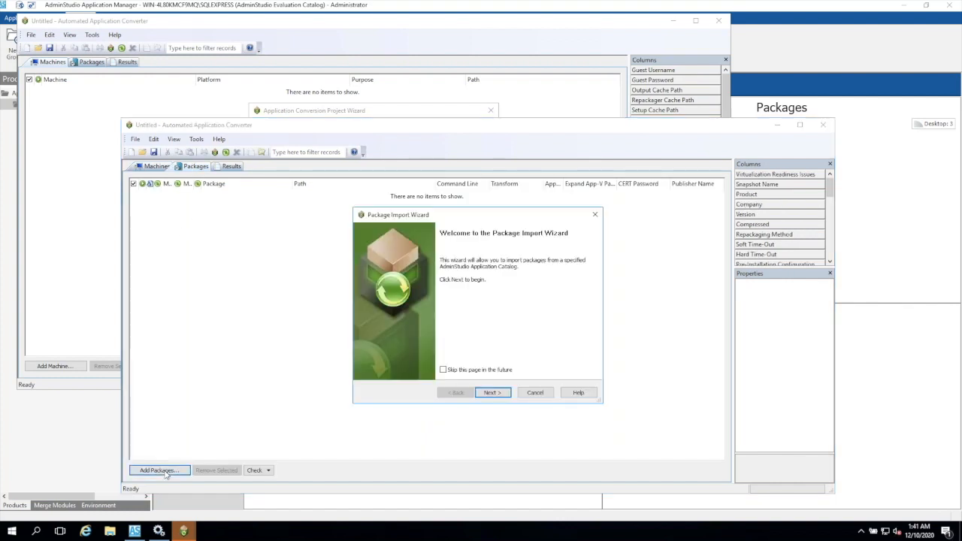
pyautogui.click(491, 392)
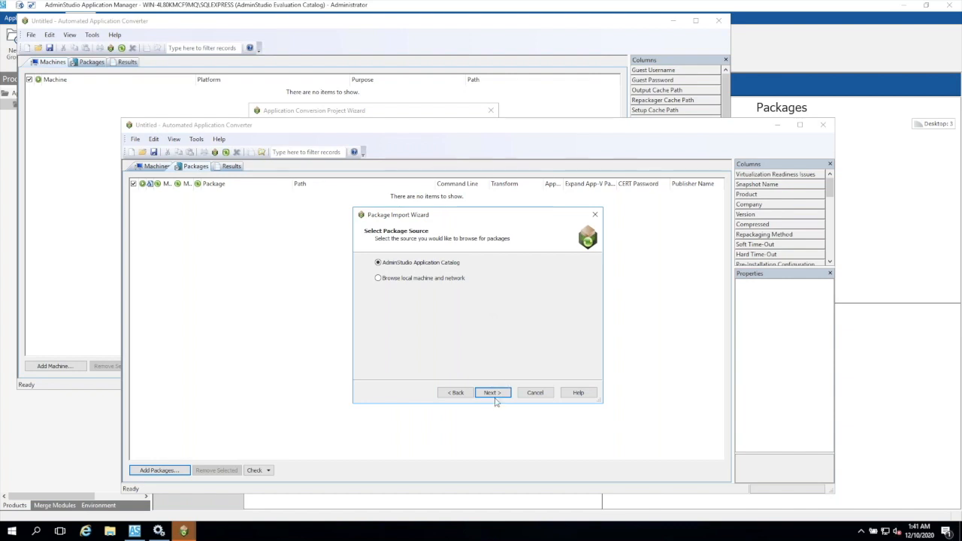
pyautogui.click(493, 393)
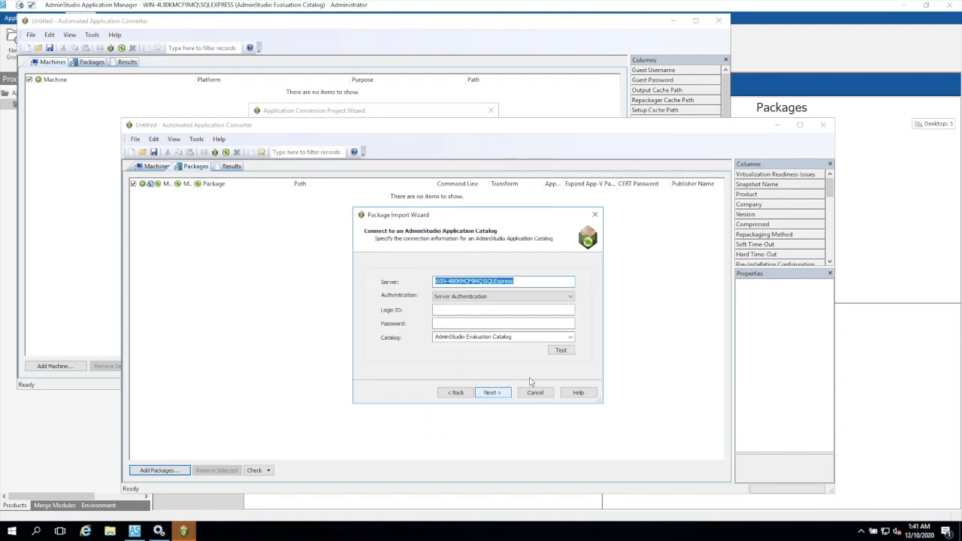
pyautogui.click(496, 396)
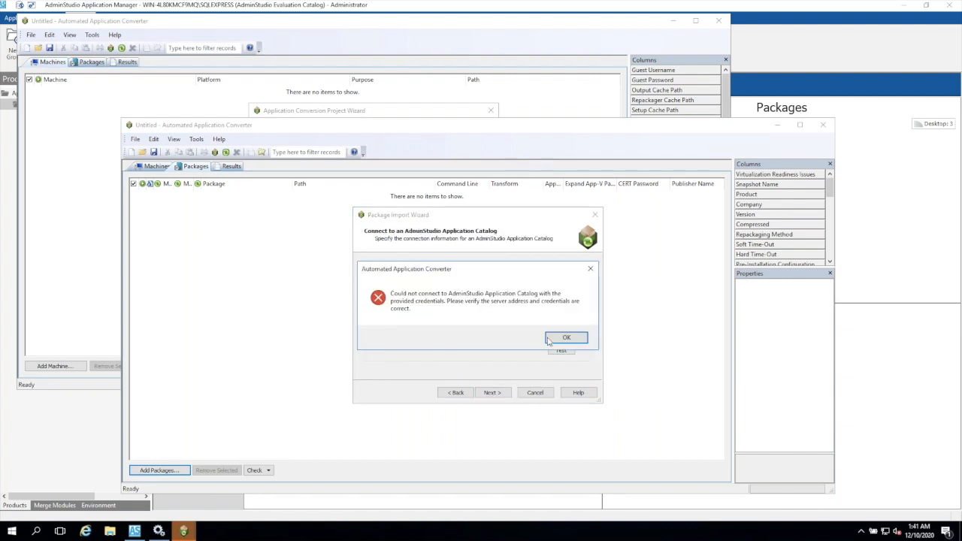
pyautogui.click(567, 337)
pyautogui.click(488, 297)
pyautogui.click(490, 313)
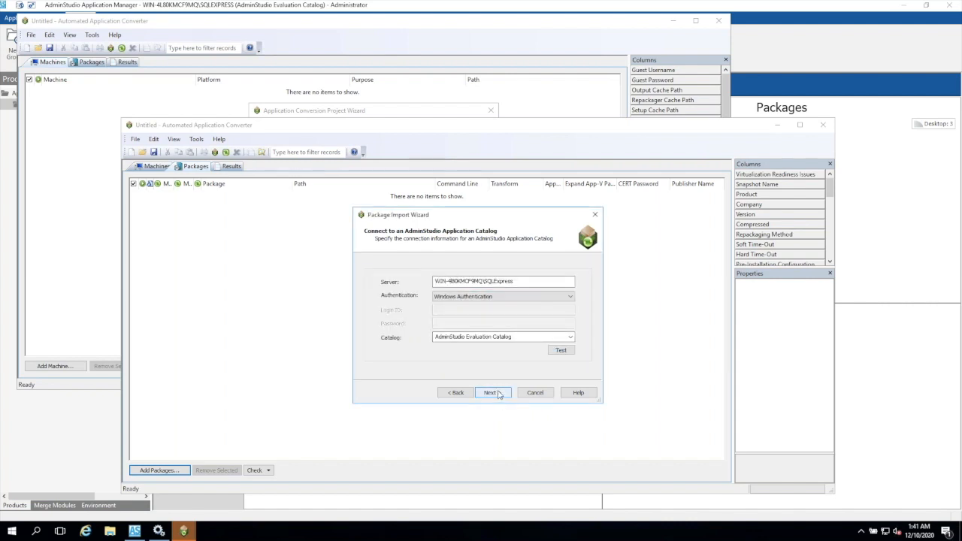
pyautogui.click(502, 394)
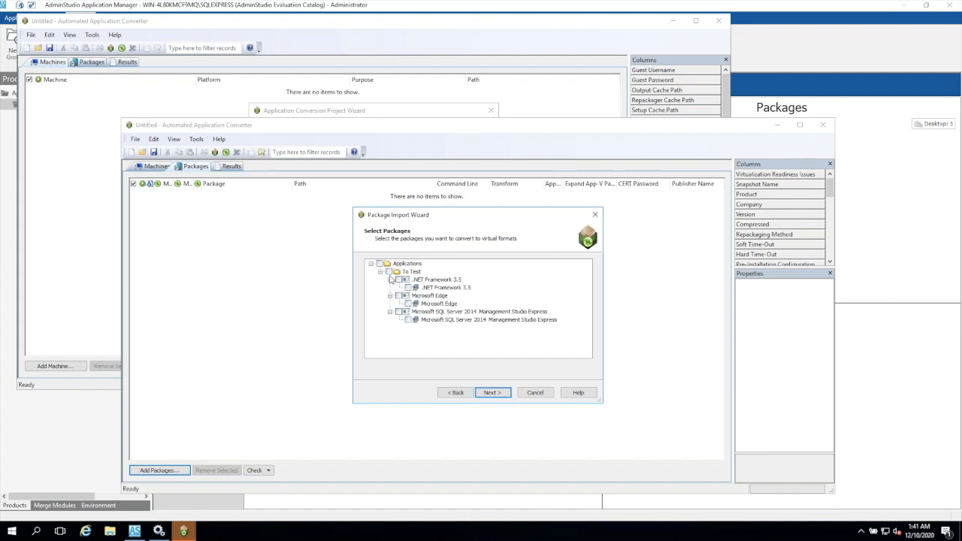
# - Import all packages of the To Test group into the conversion project
pyautogui.click(390, 279)
pyautogui.click(389, 272)
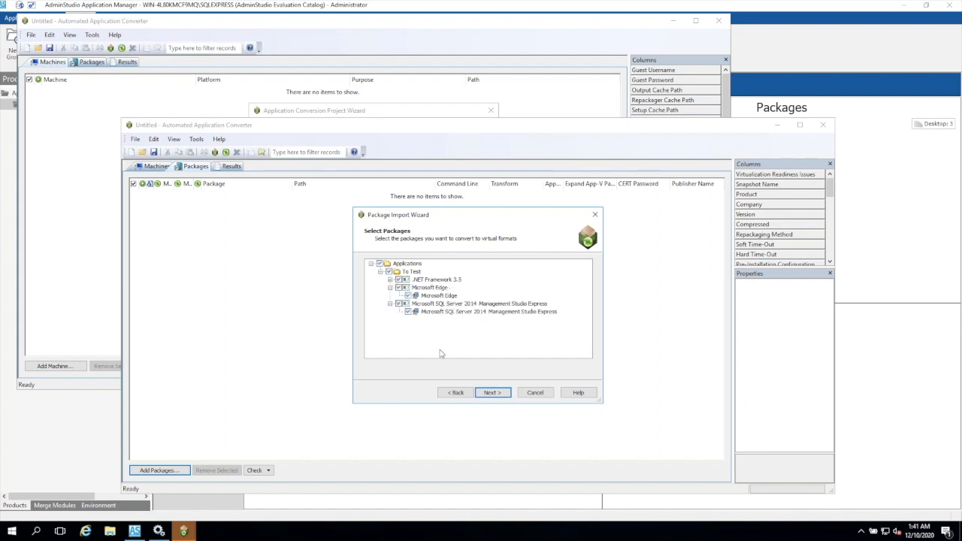
pyautogui.click(487, 394)
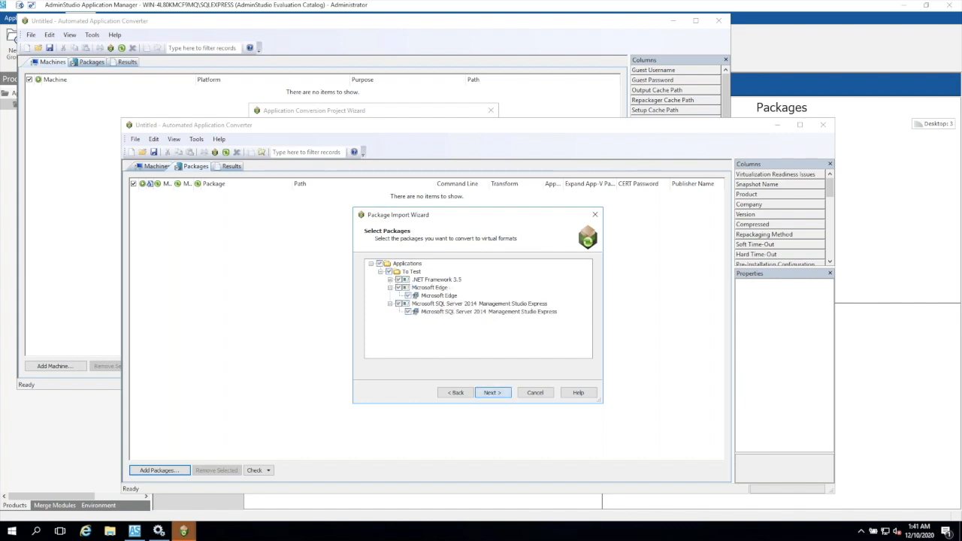
pyautogui.click(492, 394)
pyautogui.click(492, 393)
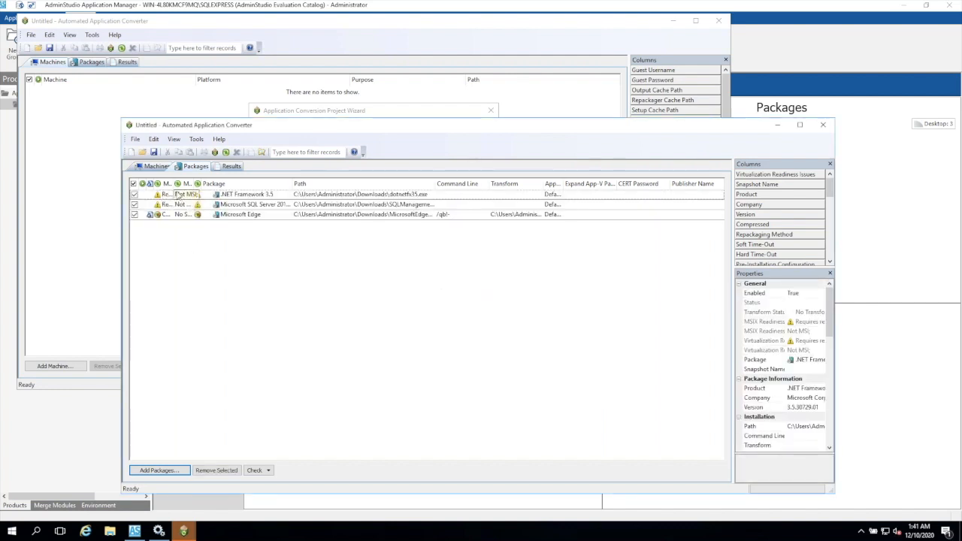
# - Widen the MSIX Readiness column in the package list, and check the machines list before returning to the packages
pyautogui.moveTo(173, 184); pyautogui.dragTo(216, 186)
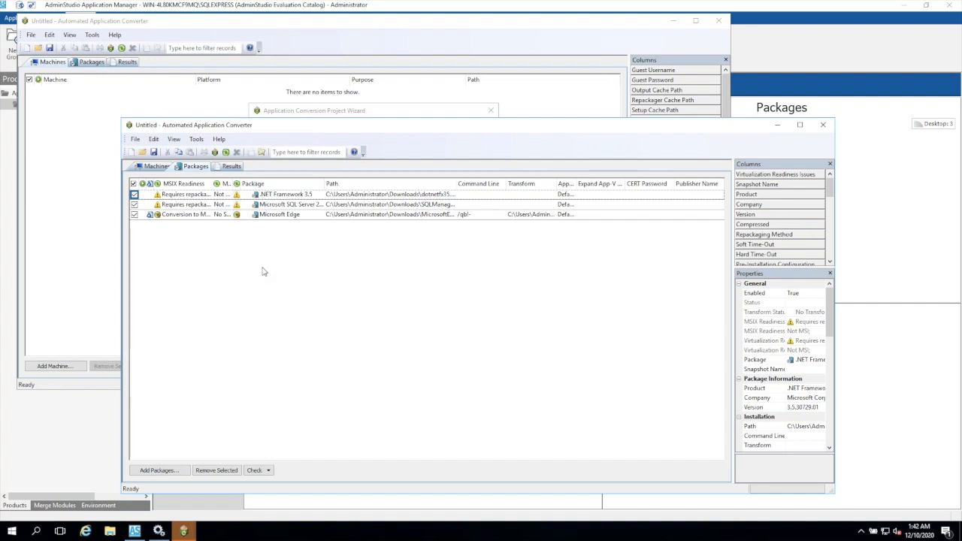
pyautogui.click(157, 167)
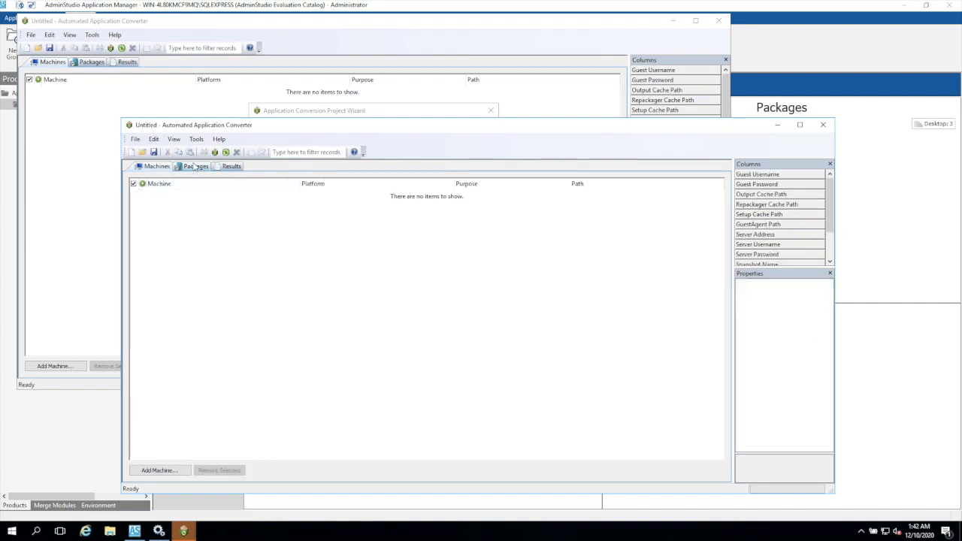
pyautogui.click(196, 166)
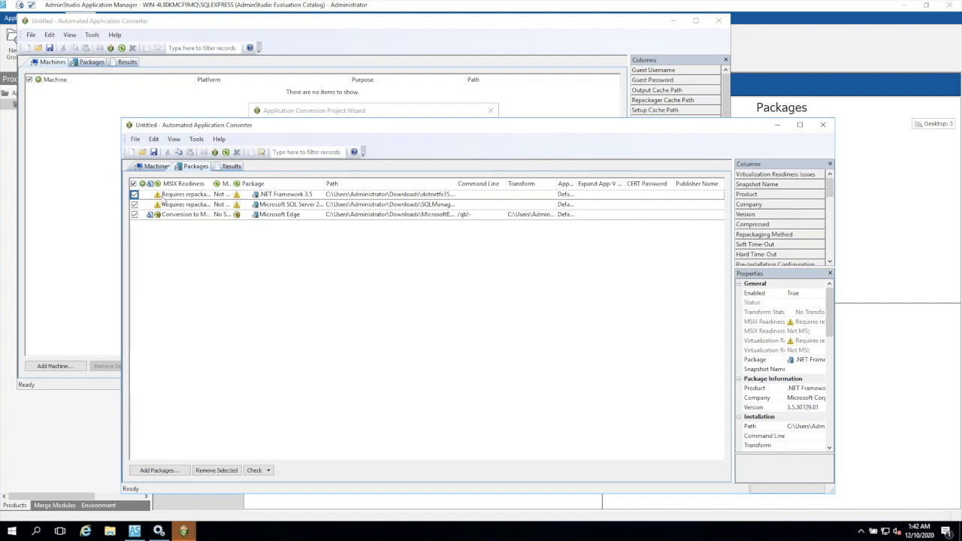
# - Close the conversion project without saving its changes, and cancel the project wizard in the remaining converter window
pyautogui.click(824, 128)
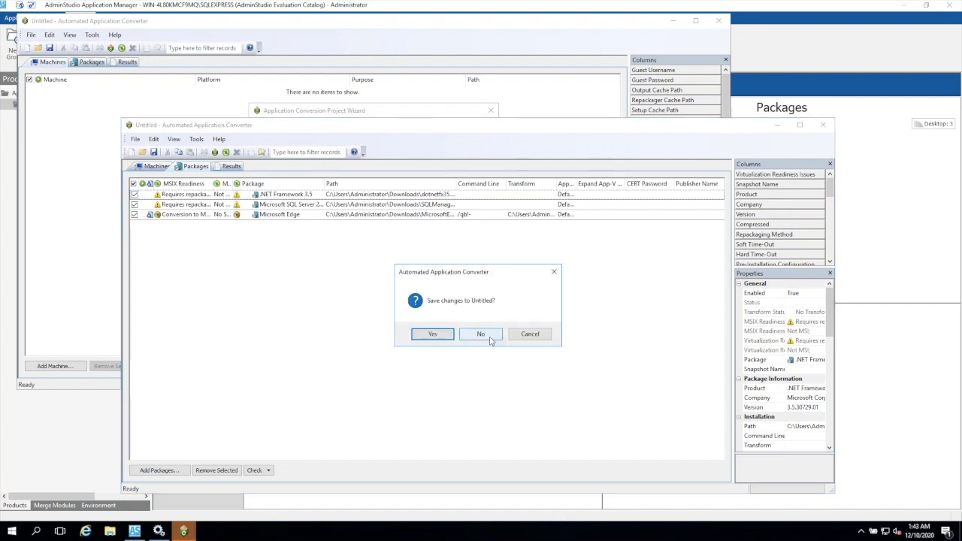
pyautogui.click(490, 341)
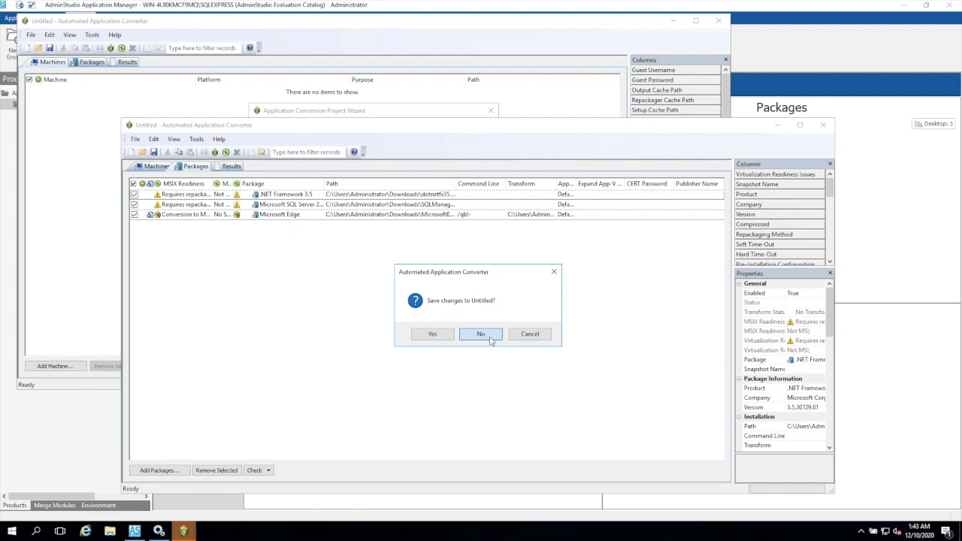
pyautogui.click(424, 291)
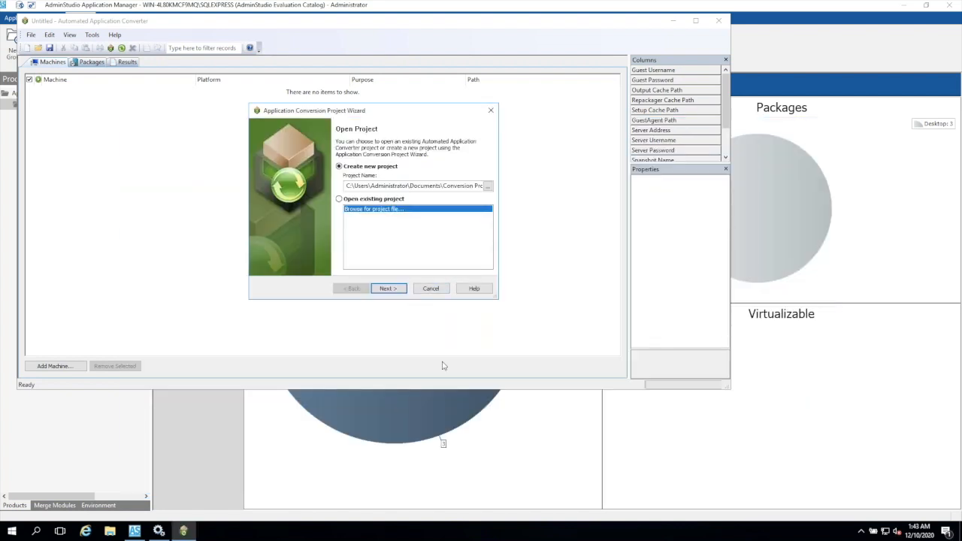